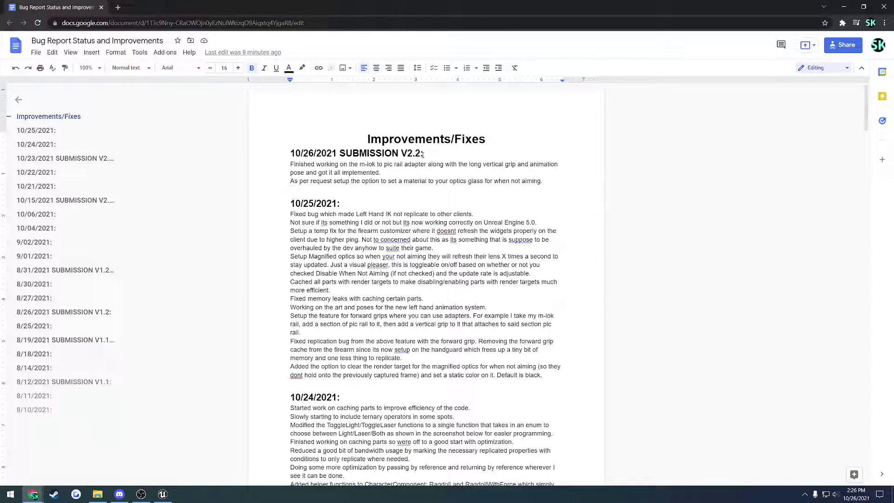
Examine the changelog from the 10/26/2021 SUBMISSION V2.2 heading down to the 10/24/2021 and 10/23/2021 SUBMISSION V2.1 entries
{"action": "left_click_drag", "start_coordinate": [865, 100], "coordinate": [864, 150]}
{"action": "left_click_drag", "start_coordinate": [423, 397], "coordinate": [339, 397]}
{"action": "left_click", "coordinate": [292, 387]}
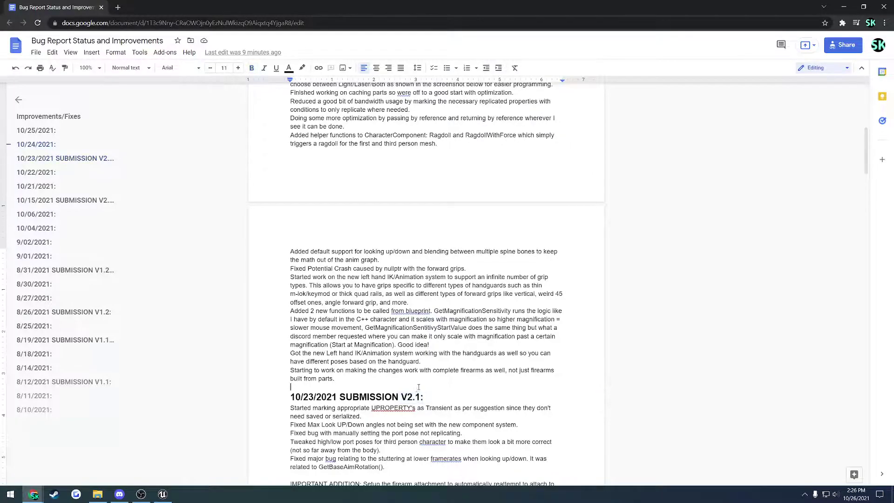
{"action": "scroll", "coordinate": [426, 326], "scroll_direction": "up", "scroll_amount": 7}
{"action": "left_click", "coordinate": [421, 110]}
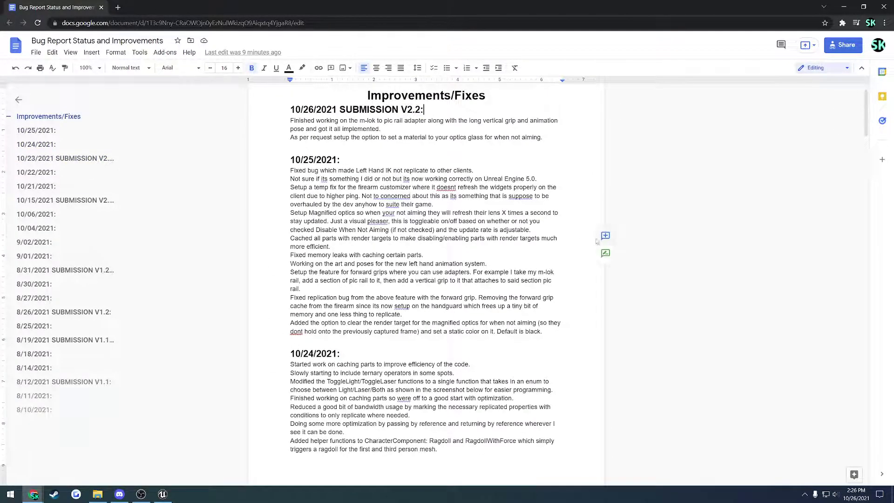
{"action": "scroll", "coordinate": [584, 230], "scroll_direction": "down", "scroll_amount": 4}
{"action": "scroll", "coordinate": [585, 230], "scroll_direction": "down", "scroll_amount": 4}
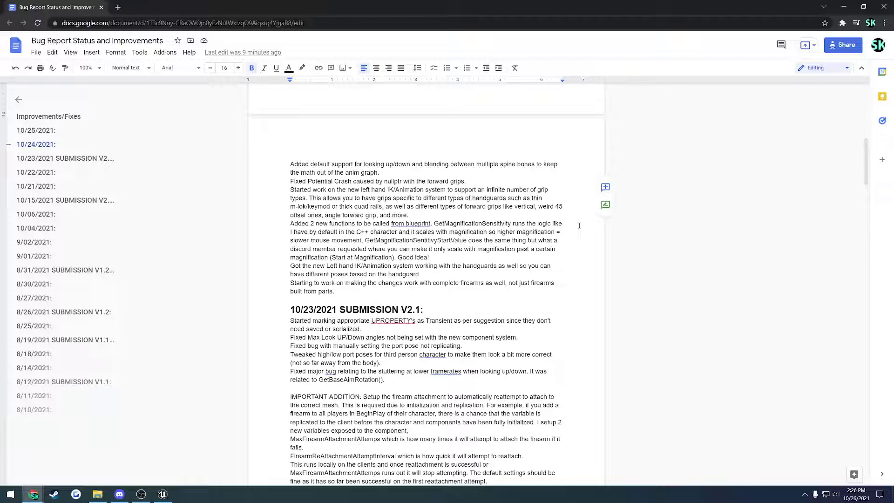
{"action": "scroll", "coordinate": [579, 226], "scroll_direction": "up", "scroll_amount": 10}
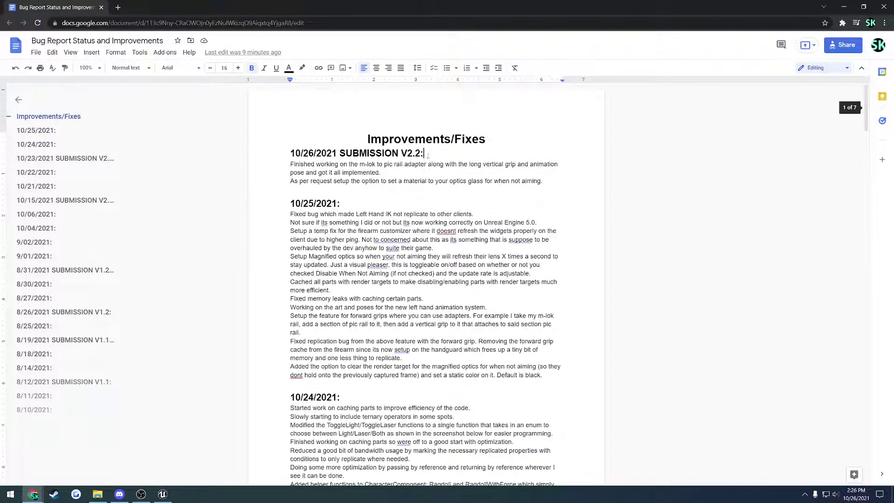
{"action": "left_click_drag", "start_coordinate": [432, 152], "coordinate": [402, 153]}
{"action": "left_click", "coordinate": [436, 153]}
{"action": "scroll", "coordinate": [436, 153], "scroll_direction": "down", "scroll_amount": 6}
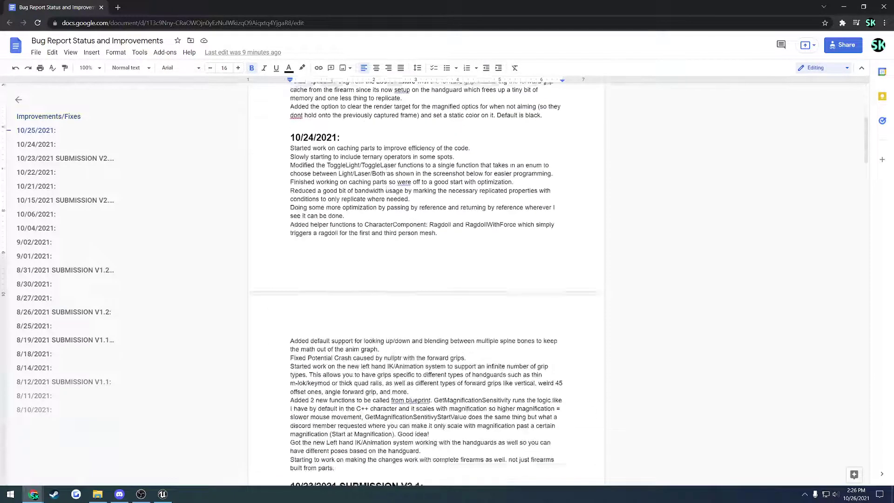
{"action": "scroll", "coordinate": [372, 205], "scroll_direction": "down", "scroll_amount": 2}
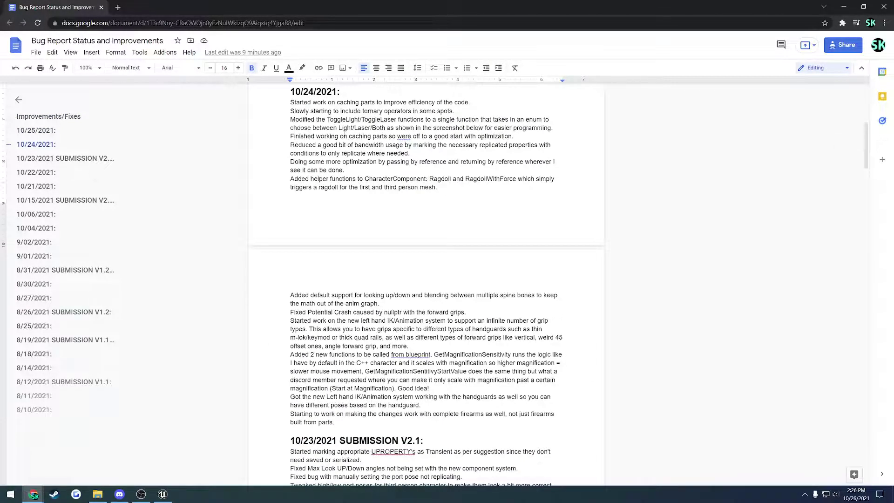
{"action": "scroll", "coordinate": [348, 187], "scroll_direction": "up", "scroll_amount": 4}
{"action": "scroll", "coordinate": [348, 188], "scroll_direction": "up", "scroll_amount": 4}
{"action": "left_click_drag", "start_coordinate": [291, 152], "coordinate": [428, 155]}
{"action": "left_click", "coordinate": [429, 155]}
{"action": "scroll", "coordinate": [433, 172], "scroll_direction": "down", "scroll_amount": 1}
{"action": "scroll", "coordinate": [432, 172], "scroll_direction": "down", "scroll_amount": 2}
{"action": "scroll", "coordinate": [428, 172], "scroll_direction": "down", "scroll_amount": 2}
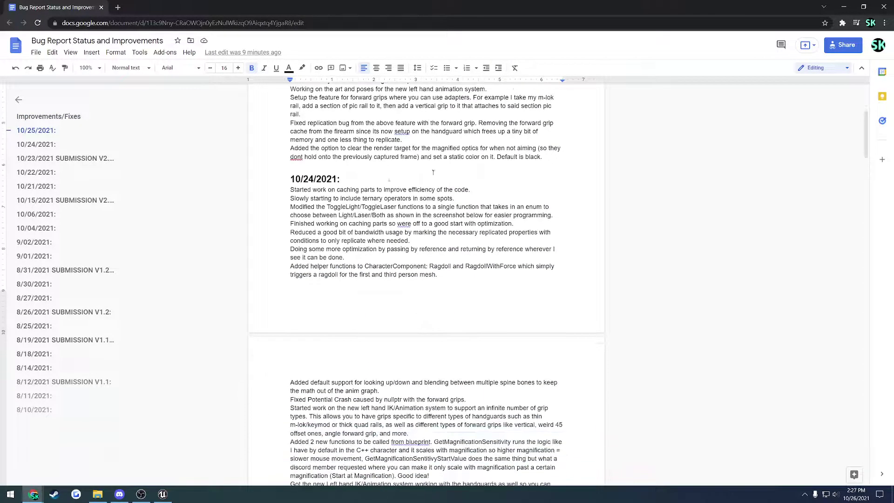
{"action": "scroll", "coordinate": [340, 217], "scroll_direction": "down", "scroll_amount": 2}
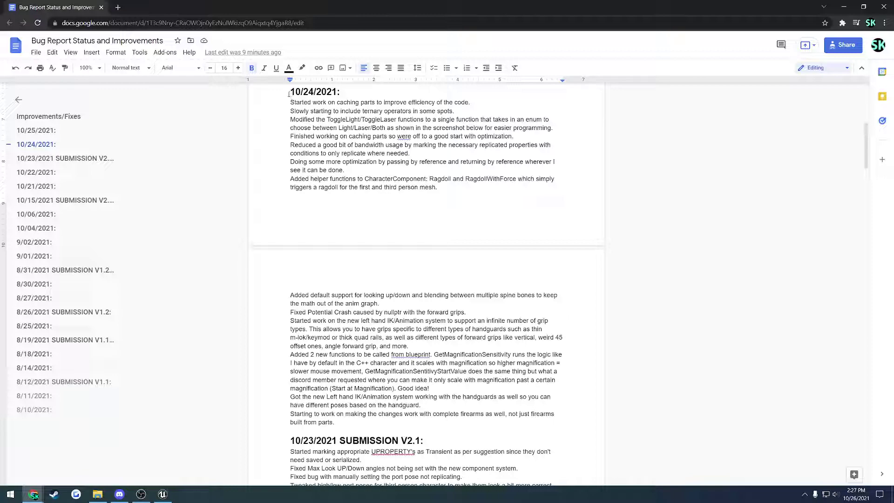
Read the 10/24/2021 entries on caching parts and on merging the ToggleLight/ToggleLaser functions
{"action": "left_click_drag", "start_coordinate": [290, 102], "coordinate": [505, 102]}
{"action": "left_click", "coordinate": [506, 101]}
{"action": "left_click_drag", "start_coordinate": [504, 100], "coordinate": [289, 103]}
{"action": "left_click", "coordinate": [308, 103]}
{"action": "left_click_drag", "start_coordinate": [291, 103], "coordinate": [474, 103]}
{"action": "left_click", "coordinate": [483, 102]}
{"action": "left_click_drag", "start_coordinate": [290, 119], "coordinate": [424, 119]}
Switch to Unreal Editor and open the BP_FPSTemplateCharacter blueprint's event graph at the light and laser key events
{"action": "left_click", "coordinate": [162, 494]}
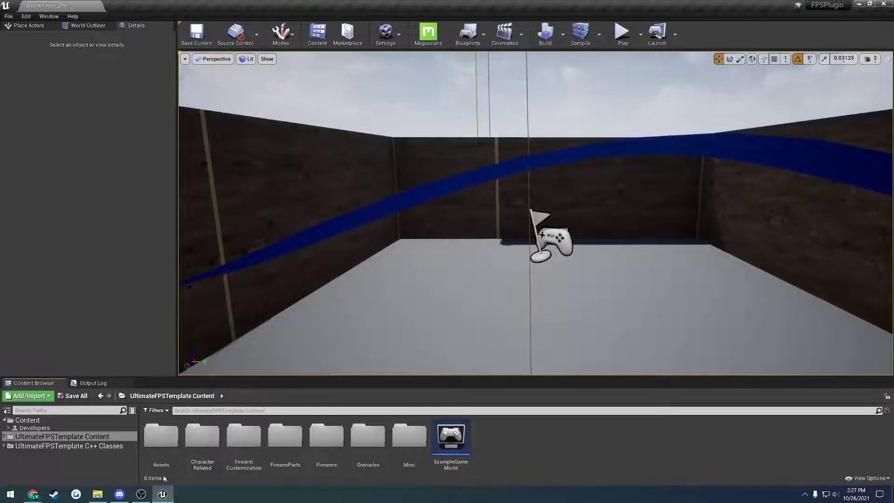
{"action": "double_click", "coordinate": [218, 446]}
{"action": "double_click", "coordinate": [316, 436]}
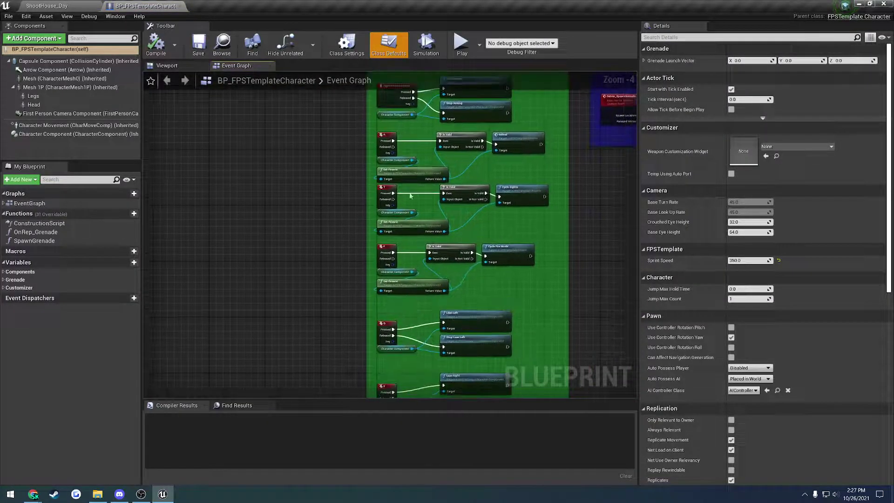
{"action": "right_click_drag", "start_coordinate": [425, 277], "coordinate": [392, 251]}
{"action": "scroll", "coordinate": [399, 289], "scroll_direction": "up", "scroll_amount": 4}
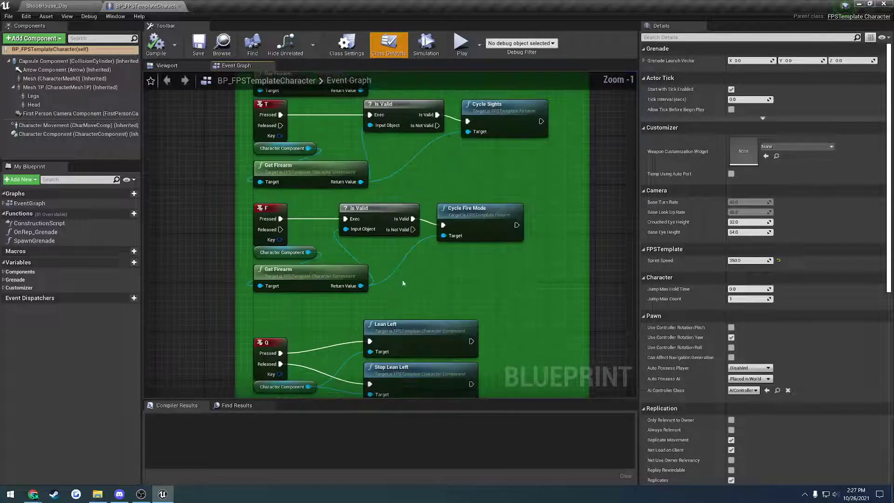
{"action": "mouse_move", "coordinate": [399, 289]}
{"action": "right_mouse_down"}
{"action": "mouse_move", "coordinate": [405, 107]}
{"action": "mouse_move", "coordinate": [395, 182]}
{"action": "mouse_move", "coordinate": [393, 148]}
{"action": "mouse_move", "coordinate": [429, 242]}
{"action": "right_mouse_up"}
{"action": "scroll", "coordinate": [429, 242], "scroll_direction": "up", "scroll_amount": 1}
Align the B event's Use Light Laser node under the V event's one and check the available Toggle options
{"action": "left_click", "coordinate": [244, 183]}
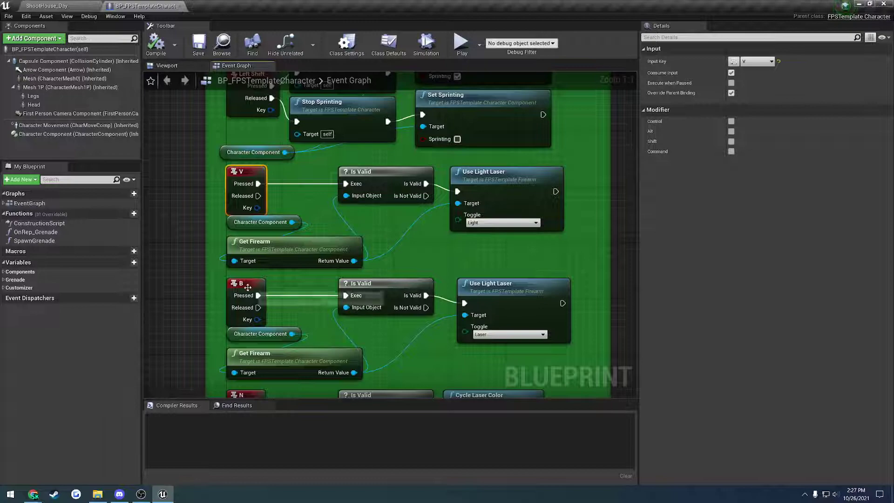
{"action": "left_click", "coordinate": [247, 286]}
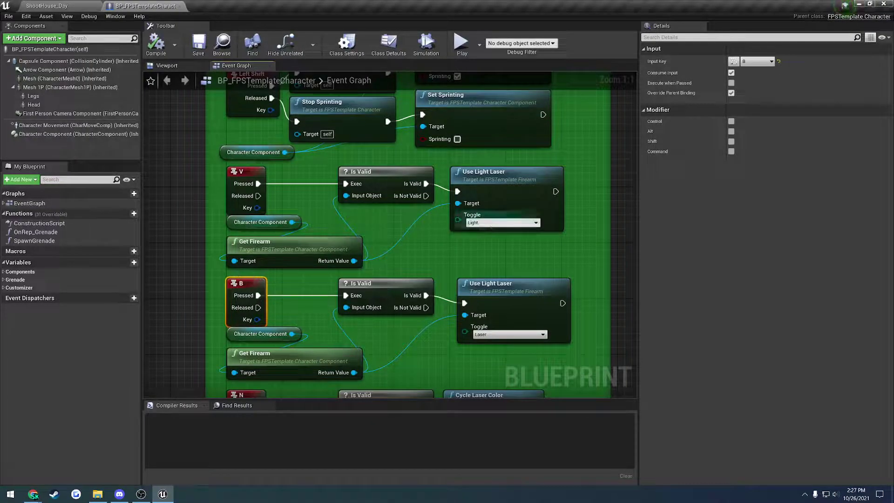
{"action": "left_click", "coordinate": [508, 181]}
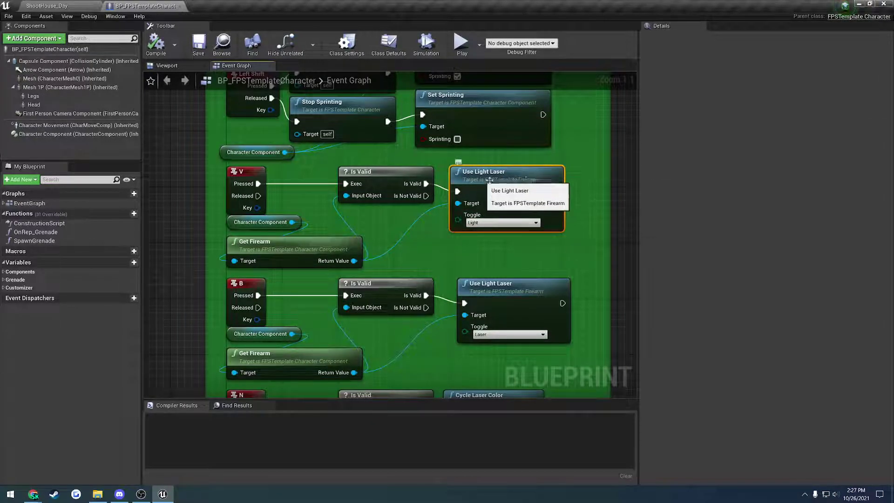
{"action": "left_click_drag", "start_coordinate": [501, 291], "coordinate": [494, 291]}
{"action": "left_click", "coordinate": [505, 223]}
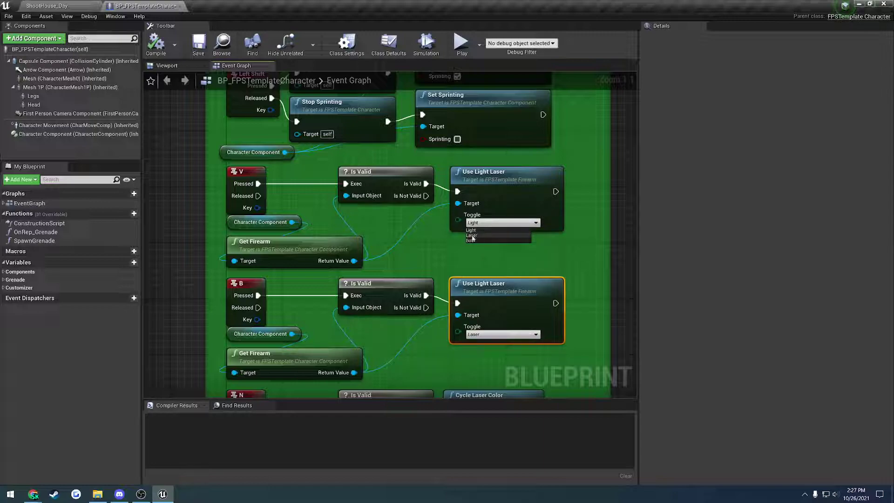
{"action": "left_click", "coordinate": [485, 248]}
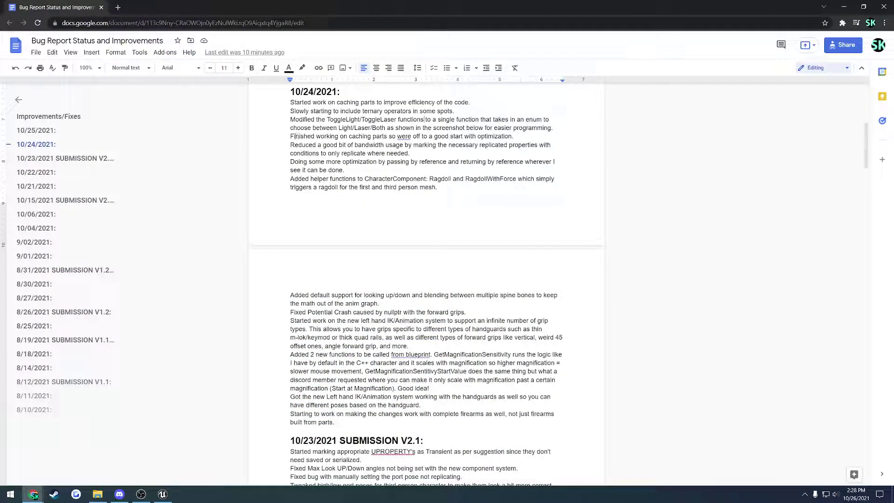
Read the 10/24/2021 entries in the Google Docs changelog on finished part caching, reduced bandwidth usage and passing by reference
{"action": "left_click_drag", "start_coordinate": [291, 136], "coordinate": [514, 137]}
{"action": "left_click", "coordinate": [317, 145]}
{"action": "left_click_drag", "start_coordinate": [290, 145], "coordinate": [441, 153]}
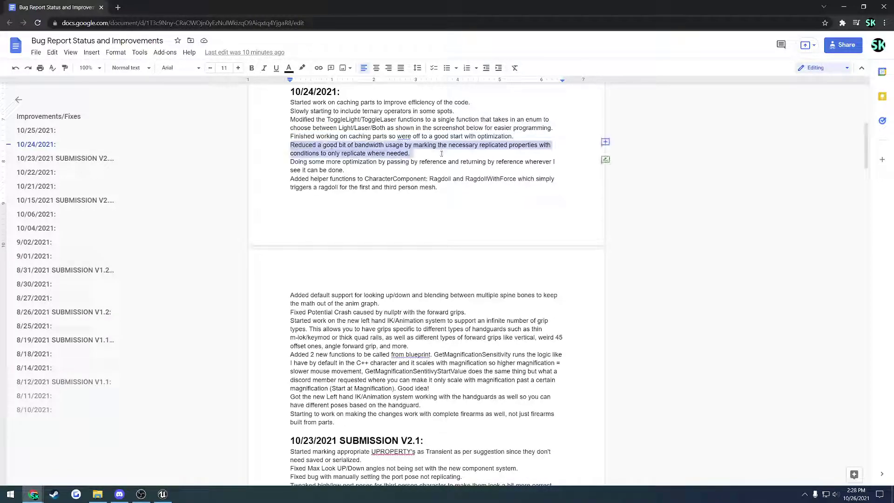
{"action": "left_click", "coordinate": [440, 153]}
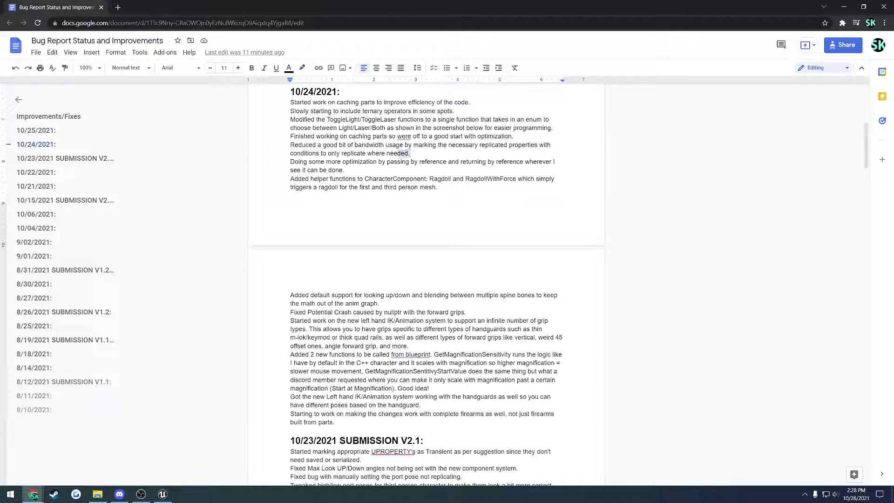
{"action": "triple_click", "coordinate": [398, 153]}
{"action": "left_click", "coordinate": [291, 145]}
{"action": "left_click_drag", "start_coordinate": [291, 162], "coordinate": [382, 162]}
{"action": "left_click", "coordinate": [391, 171]}
Read the entries on the Ragdoll and RagdollWithForce helper functions and on look up/down blending across multiple spine bones
{"action": "left_click_drag", "start_coordinate": [290, 180], "coordinate": [547, 181]}
{"action": "left_click", "coordinate": [547, 181]}
{"action": "double_click", "coordinate": [385, 179]}
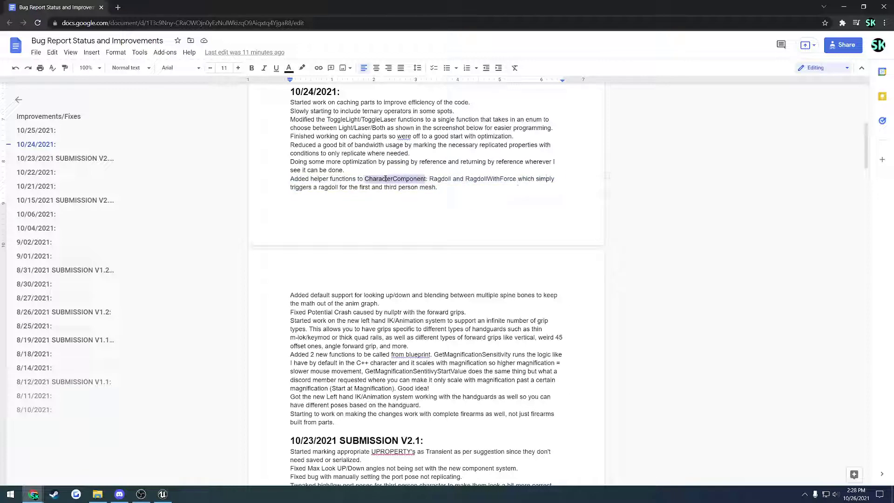
{"action": "left_click", "coordinate": [450, 187]}
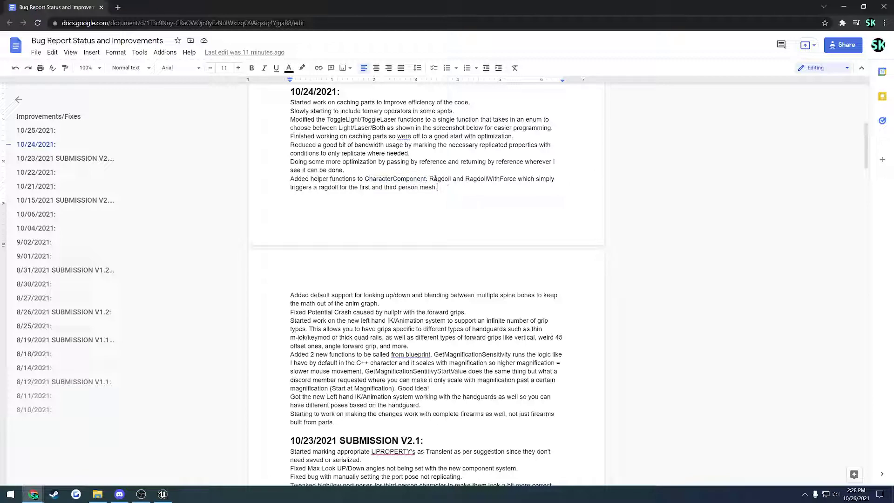
{"action": "double_click", "coordinate": [437, 179]}
{"action": "double_click", "coordinate": [488, 179]}
{"action": "left_click", "coordinate": [461, 188]}
{"action": "scroll", "coordinate": [356, 285], "scroll_direction": "down", "scroll_amount": 1}
{"action": "left_click_drag", "start_coordinate": [291, 251], "coordinate": [412, 260]}
{"action": "left_click", "coordinate": [404, 260]}
Switch to Unreal Editor, open the AnimBP_FPCharacter animation blueprint and go into the SetAdditive layer of its AnimGraph
{"action": "left_click", "coordinate": [163, 494]}
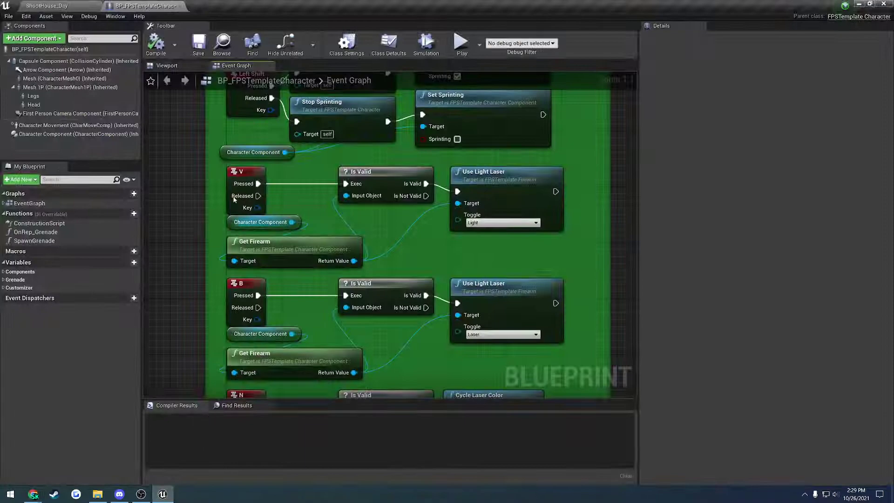
{"action": "left_click", "coordinate": [70, 6]}
{"action": "double_click", "coordinate": [171, 435]}
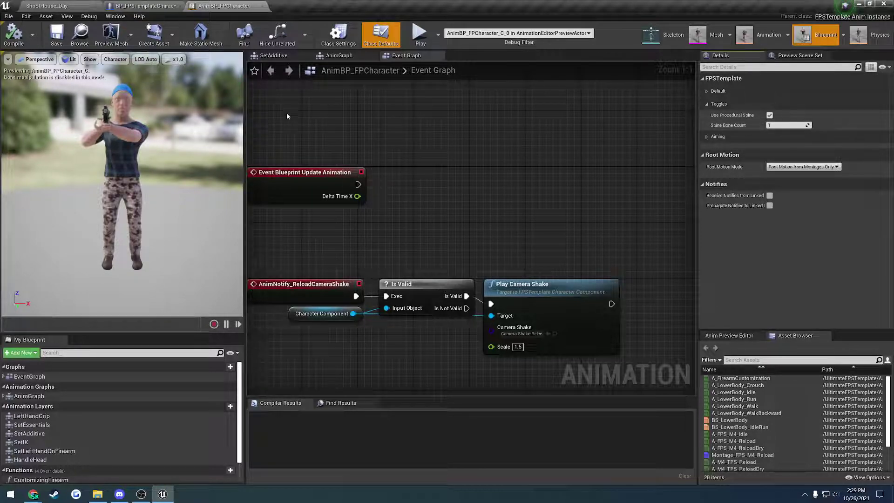
{"action": "left_click", "coordinate": [340, 57]}
{"action": "right_click_drag", "start_coordinate": [356, 152], "coordinate": [405, 153]}
{"action": "right_click_drag", "start_coordinate": [469, 181], "coordinate": [302, 204]}
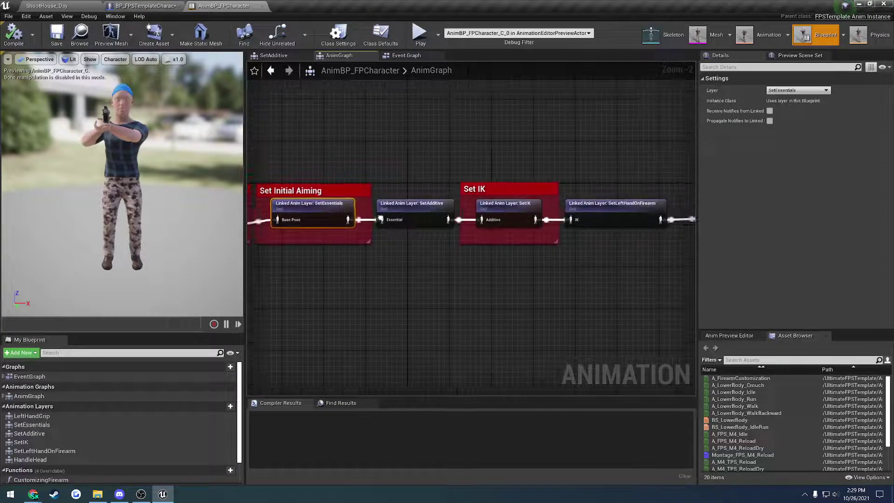
{"action": "double_click", "coordinate": [410, 205]}
Examine the spine_02 Transform (Modify) Bone node and the spine toggles in the animation blueprint's class defaults
{"action": "scroll", "coordinate": [383, 263], "scroll_direction": "up", "scroll_amount": 3}
{"action": "right_click_drag", "start_coordinate": [363, 263], "coordinate": [453, 201]}
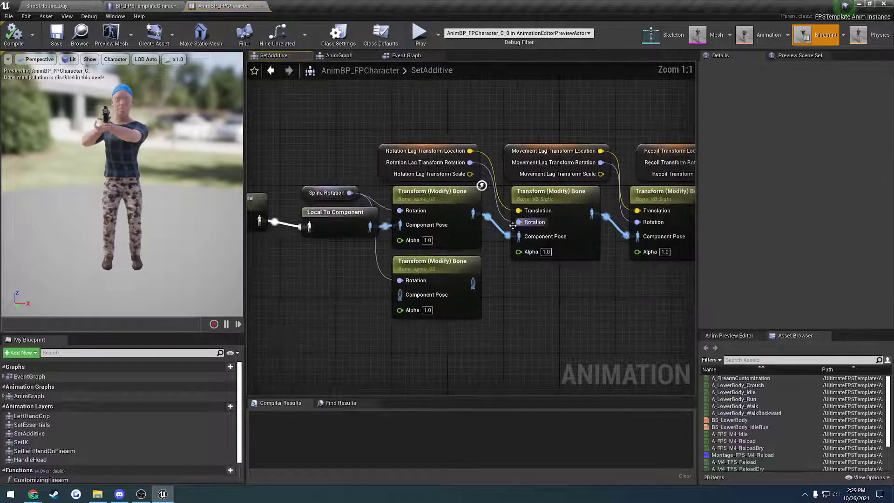
{"action": "left_click", "coordinate": [453, 201]}
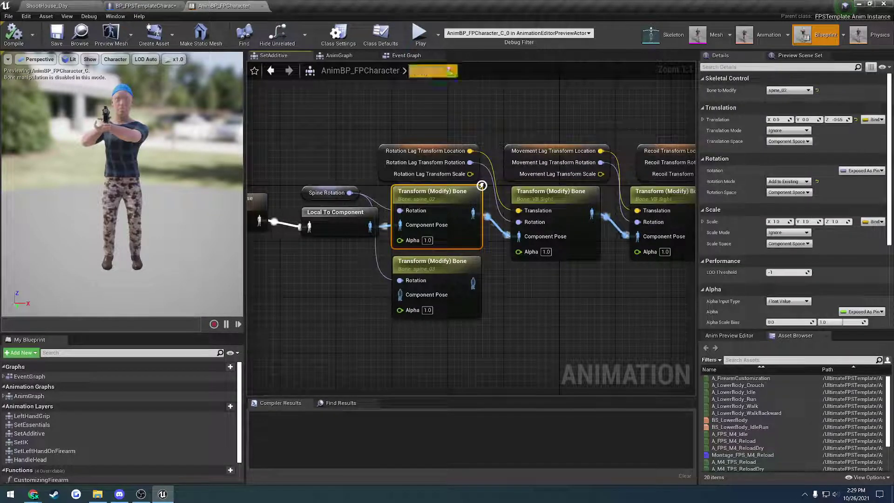
{"action": "left_click", "coordinate": [380, 34]}
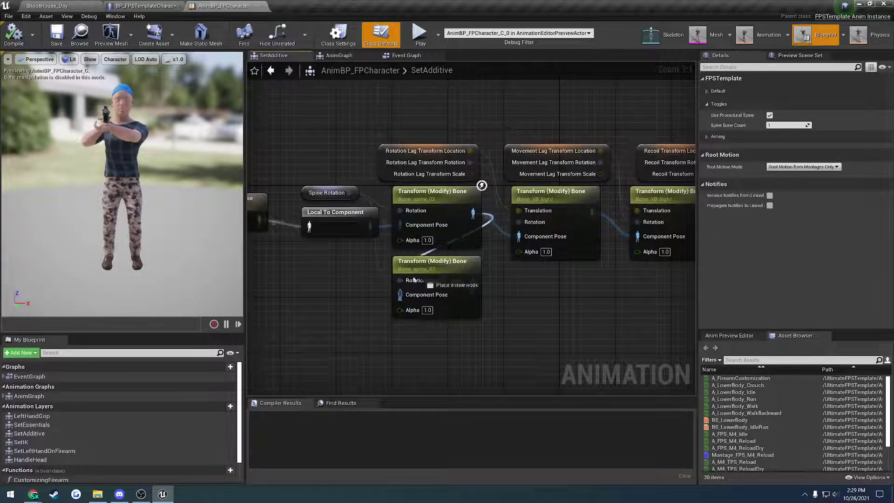
Chain the spine_03 Transform (Modify) Bone node between the spine_02 and VB Sight nodes and set Spine Bone Count to 2
{"action": "left_click_drag", "start_coordinate": [473, 283], "coordinate": [534, 237]}
{"action": "left_click", "coordinate": [440, 233]}
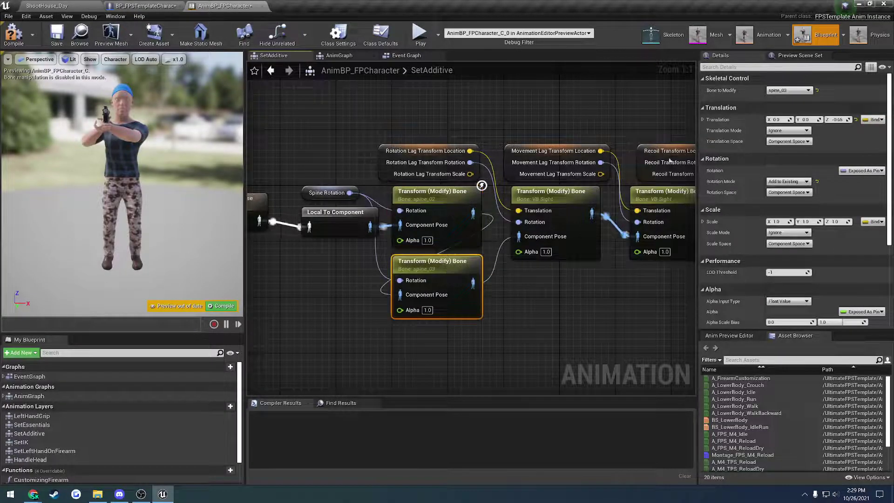
{"action": "left_click", "coordinate": [380, 35]}
{"action": "left_click", "coordinate": [776, 125]}
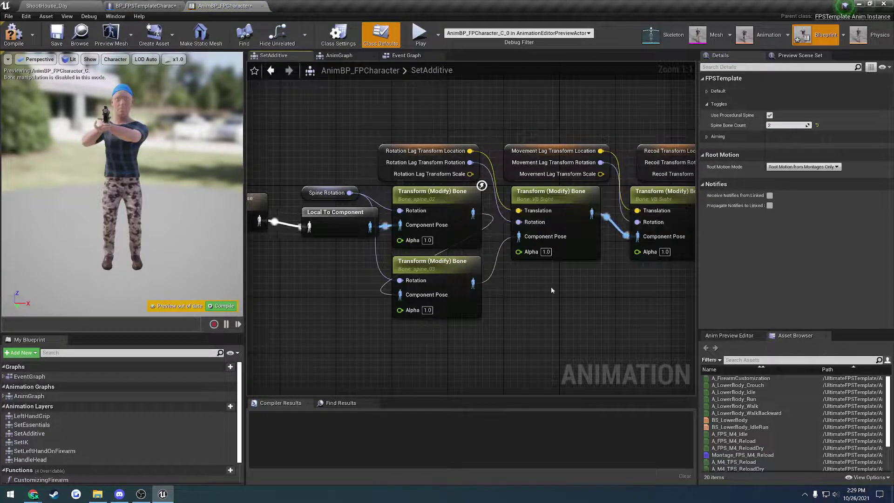
Undo the Spine Bone Count and spine_03 link changes, and recompile the animation blueprint
{"action": "key", "text": "ctrl+z"}
{"action": "key", "text": "ctrl+z"}
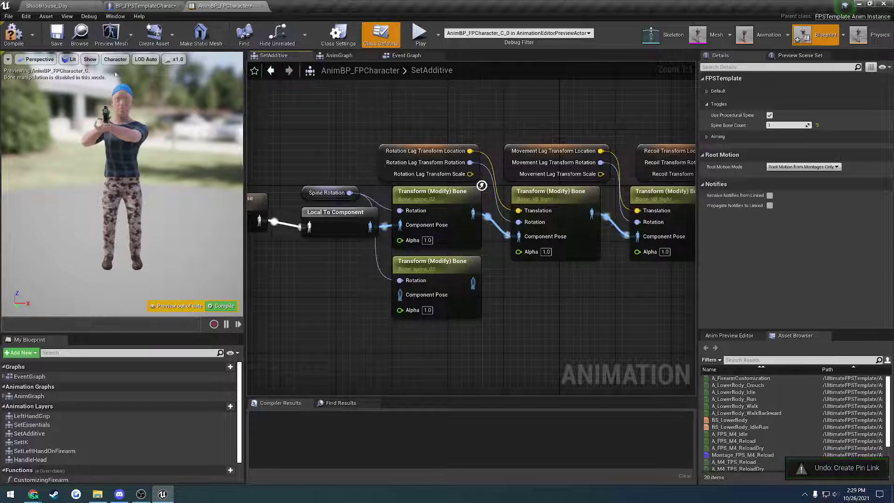
{"action": "key", "text": "F7"}
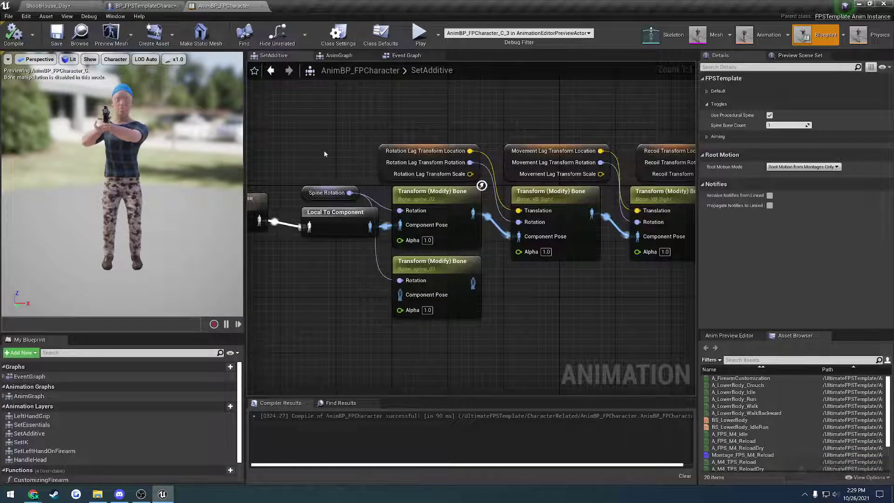
{"action": "key", "text": "alt+Tab"}
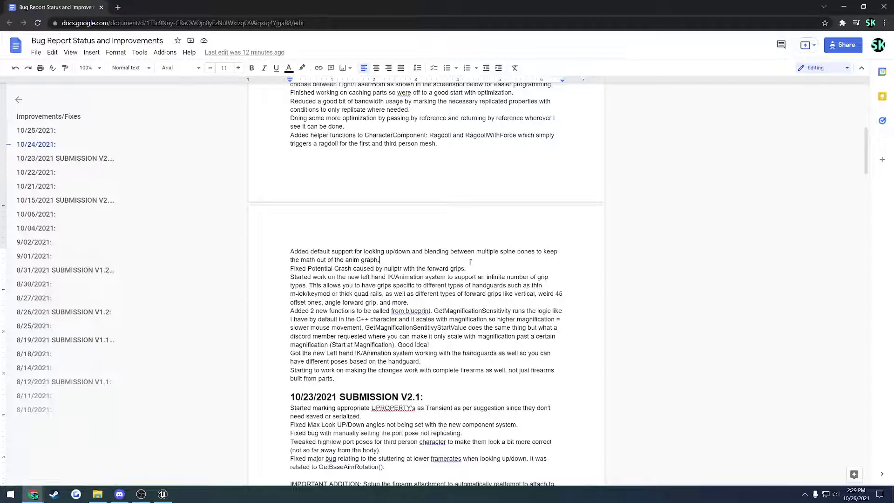
{"action": "key", "text": "alt+Tab"}
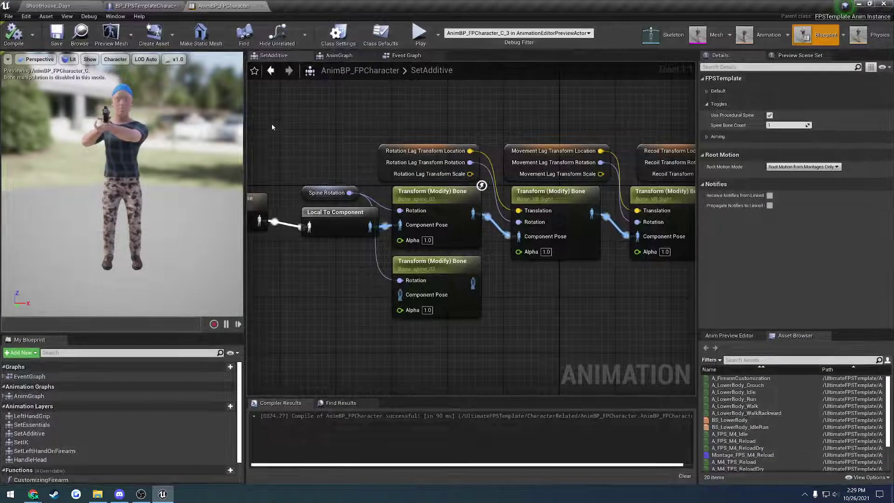
{"action": "left_click_drag", "start_coordinate": [272, 125], "coordinate": [556, 345]}
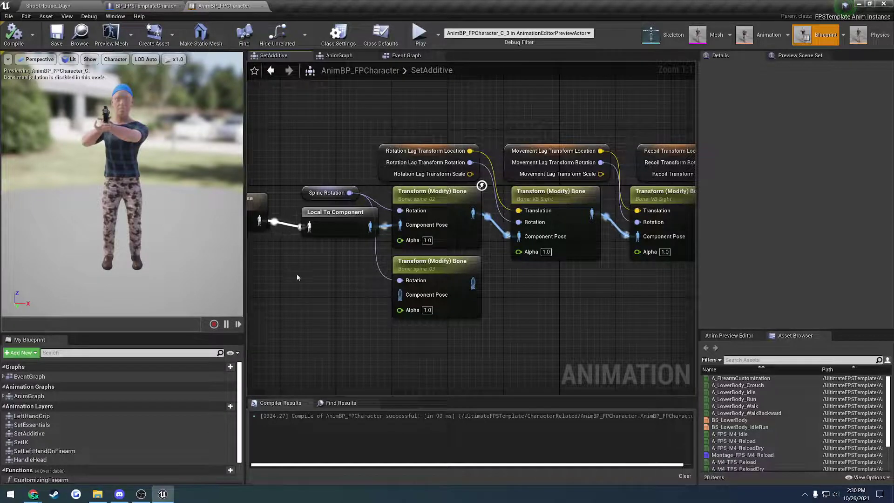
Switch back to the Google Docs changelog and read the forward grip crash fix and new left hand IK/Animation system entries
{"action": "left_click", "coordinate": [33, 494]}
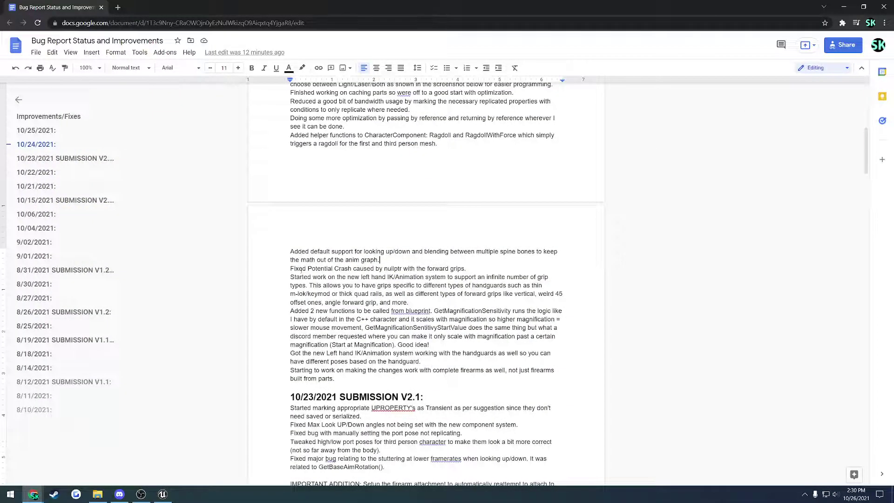
{"action": "left_click_drag", "start_coordinate": [291, 268], "coordinate": [475, 269]}
{"action": "left_click_drag", "start_coordinate": [291, 276], "coordinate": [549, 287]}
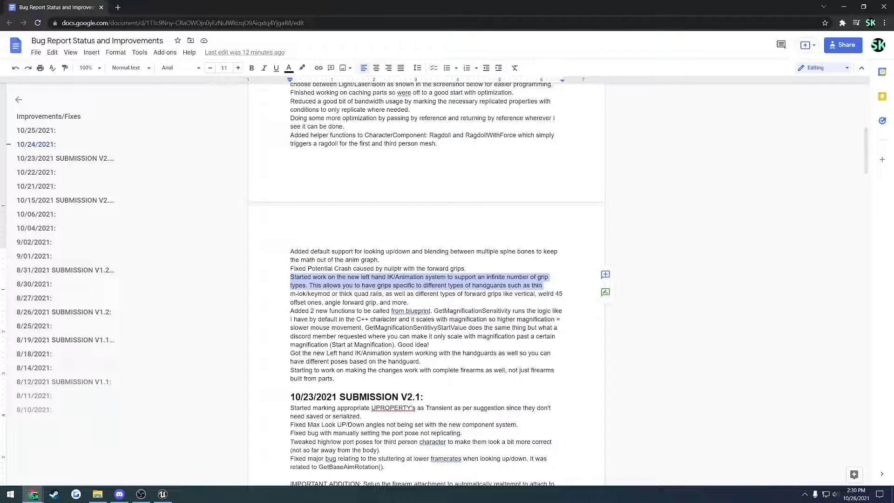
Switch back to Unreal Editor, close the AnimBP_FPCharacter blueprint and save the ShootHouse_Day level
{"action": "left_click", "coordinate": [163, 492]}
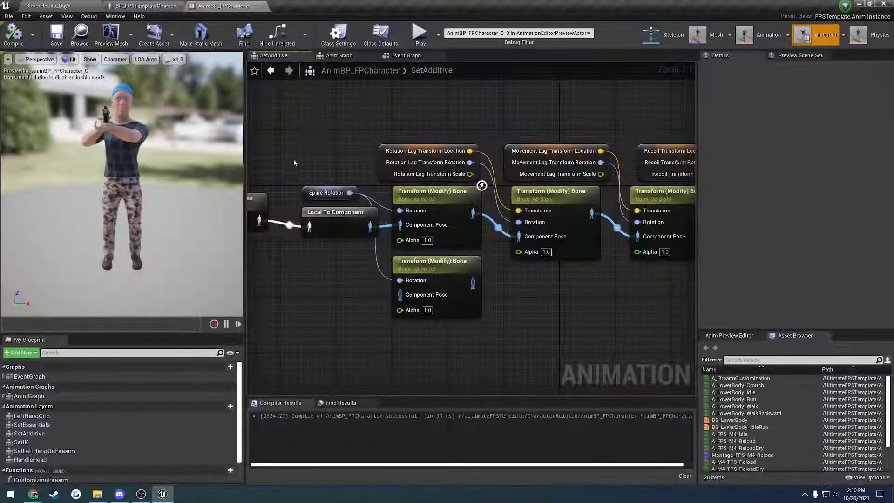
{"action": "left_click", "coordinate": [262, 6]}
{"action": "left_click", "coordinate": [46, 6]}
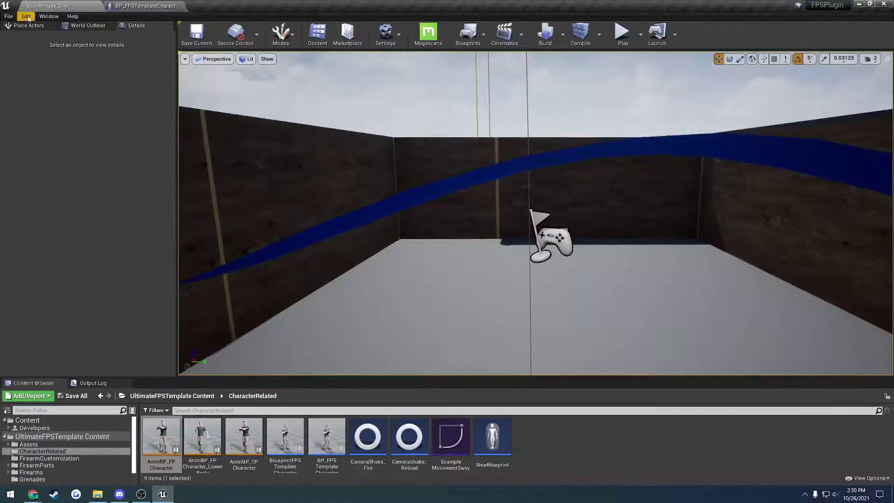
{"action": "left_click", "coordinate": [9, 17]}
{"action": "left_click", "coordinate": [36, 70]}
Open the BP_M4_Handguard_9in blueprint from the Parts folder of the M4 in Firearms
{"action": "left_click", "coordinate": [172, 396]}
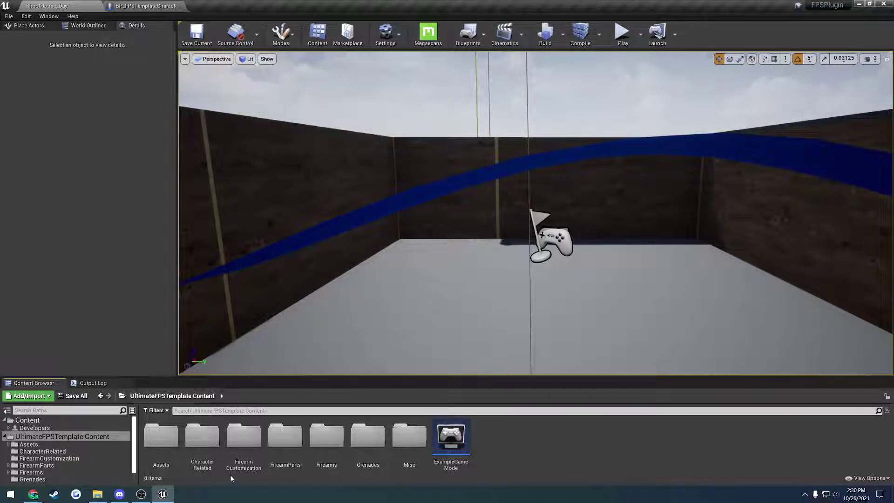
{"action": "double_click", "coordinate": [326, 435]}
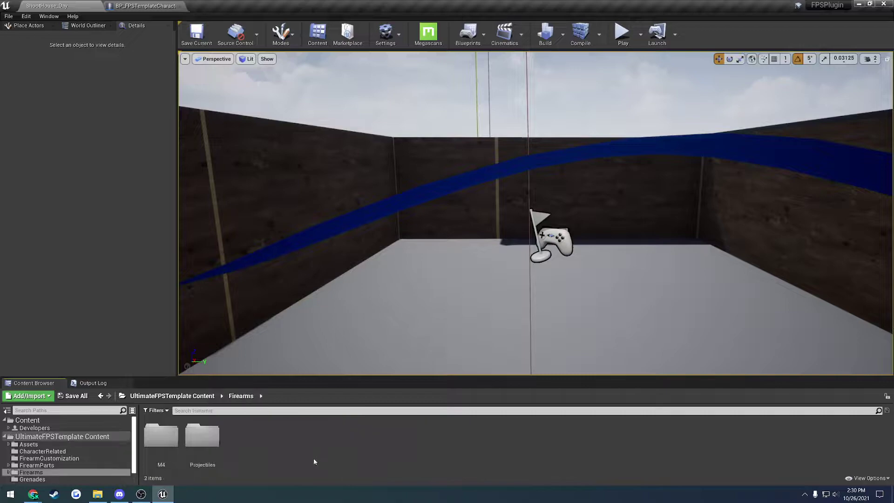
{"action": "double_click", "coordinate": [161, 435]}
{"action": "double_click", "coordinate": [161, 435]}
{"action": "double_click", "coordinate": [244, 437]}
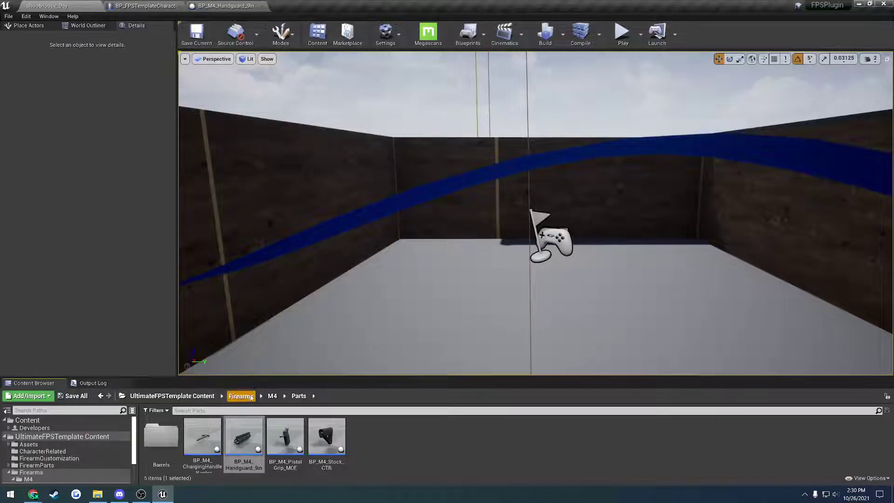
Open BP_Foregrip_Vertical from FirearmParts/ForwardGrips and compare the Grip Animation defaults of the handguard and the foregrip
{"action": "left_click", "coordinate": [250, 397]}
{"action": "left_click", "coordinate": [172, 396]}
{"action": "double_click", "coordinate": [284, 435]}
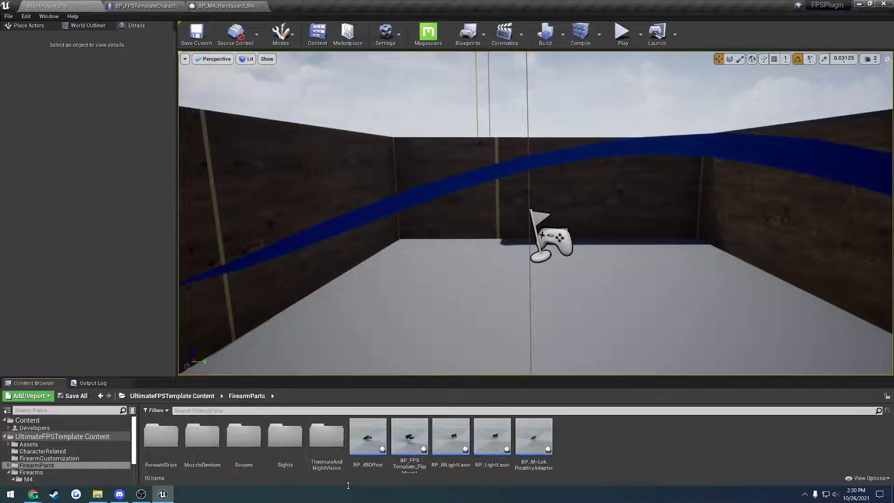
{"action": "double_click", "coordinate": [161, 435]}
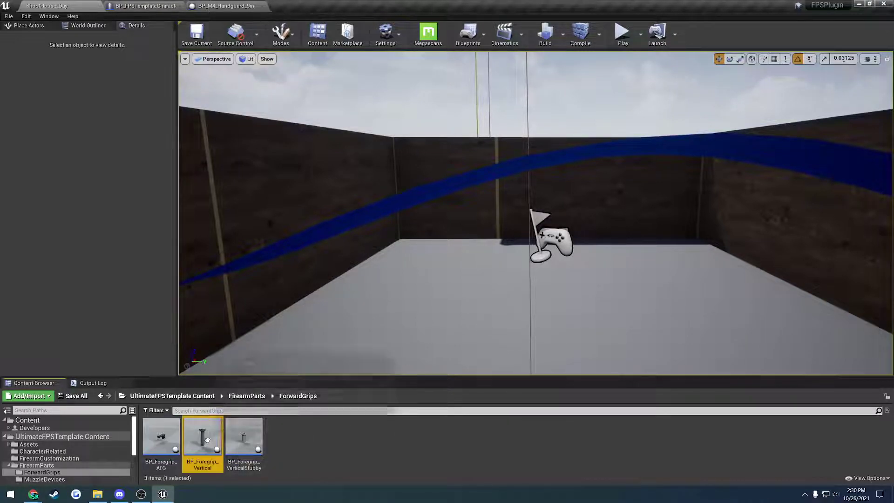
{"action": "double_click", "coordinate": [203, 435]}
{"action": "left_click", "coordinate": [368, 68]}
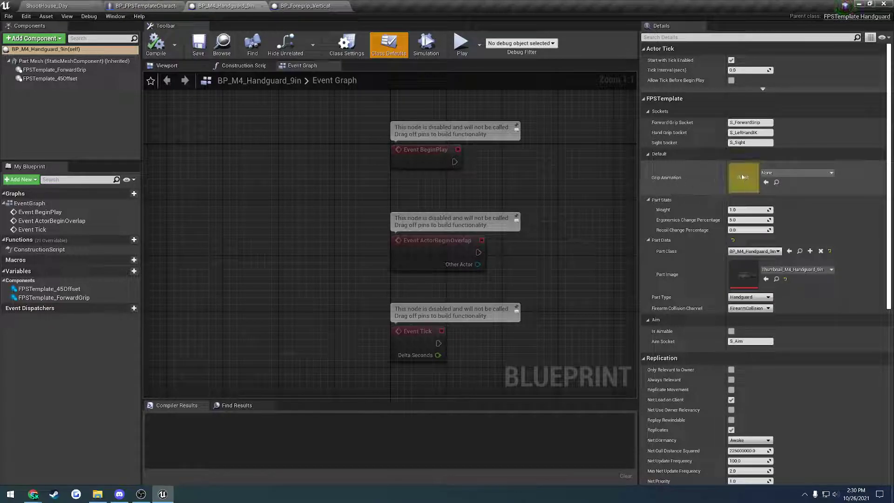
{"action": "left_click", "coordinate": [293, 6]}
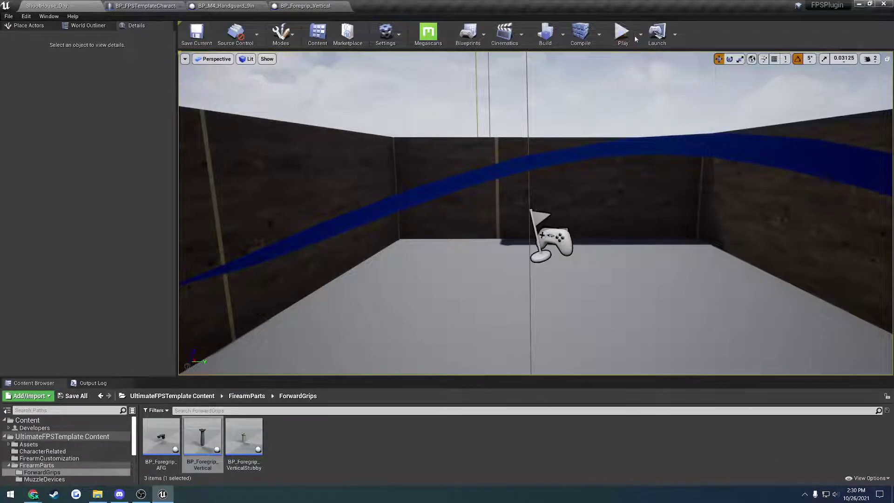
Play the level full screen and attach the stubby vertical foregrip to the M4's handguard through in-game firearm customization
{"action": "left_click", "coordinate": [635, 39]}
{"action": "key", "text": "F11"}
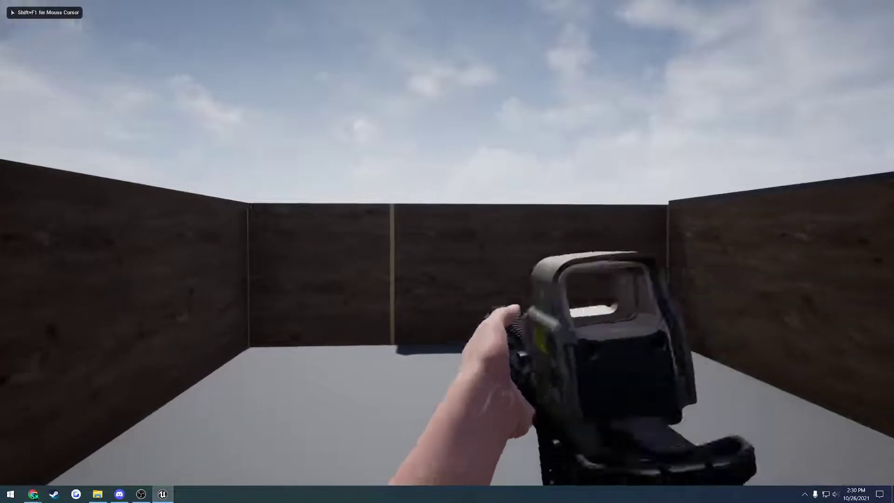
{"action": "key", "text": "w"}
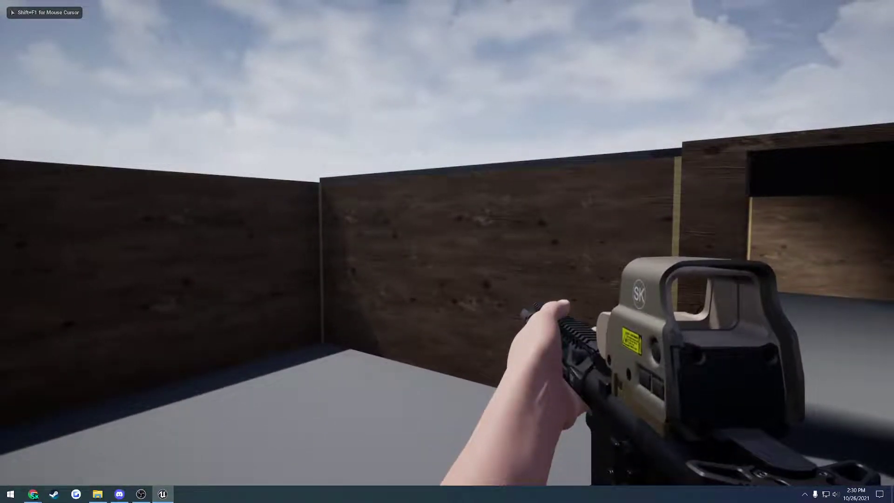
{"action": "key", "text": "Tab"}
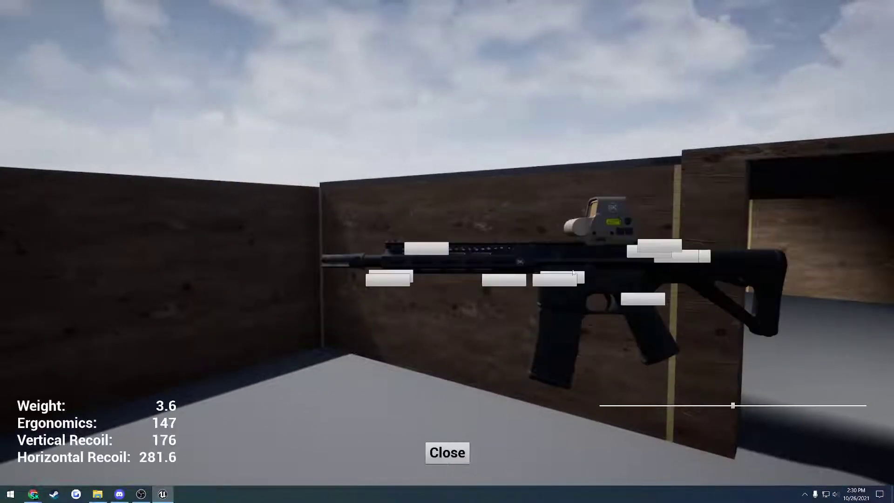
{"action": "left_click", "coordinate": [507, 280]}
{"action": "left_click", "coordinate": [510, 342]}
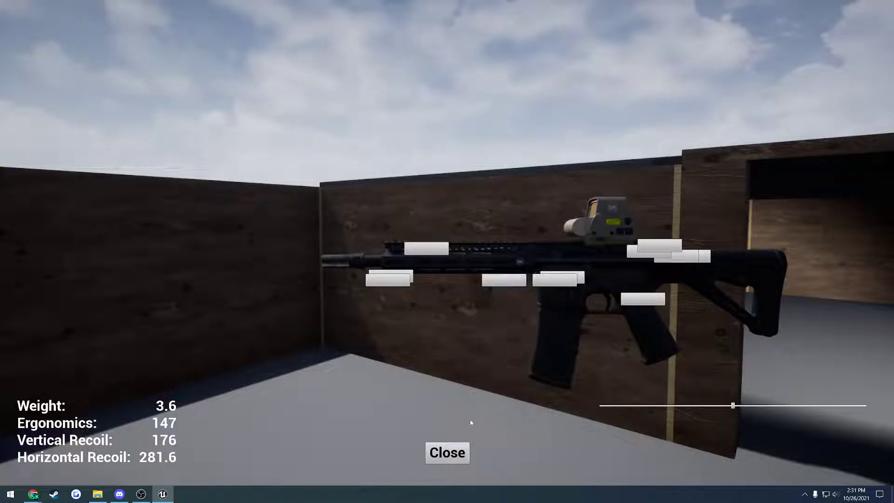
{"action": "left_click", "coordinate": [503, 280]}
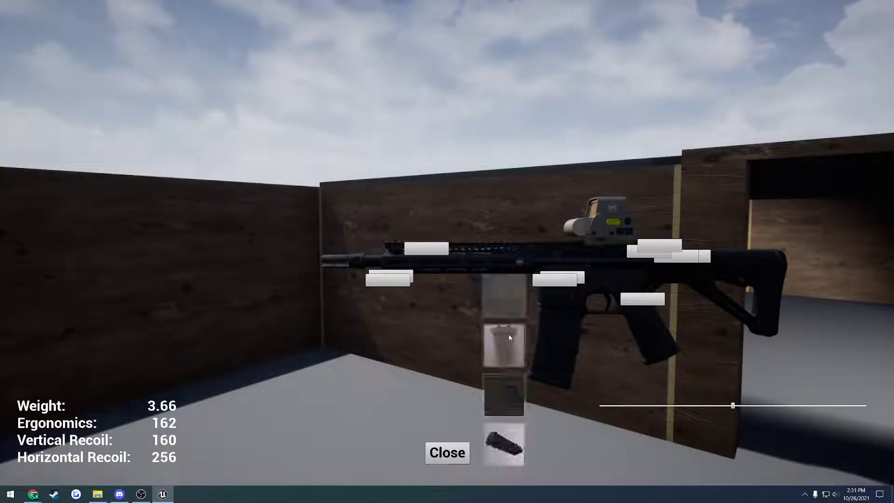
{"action": "left_click", "coordinate": [507, 338]}
{"action": "left_click", "coordinate": [447, 452]}
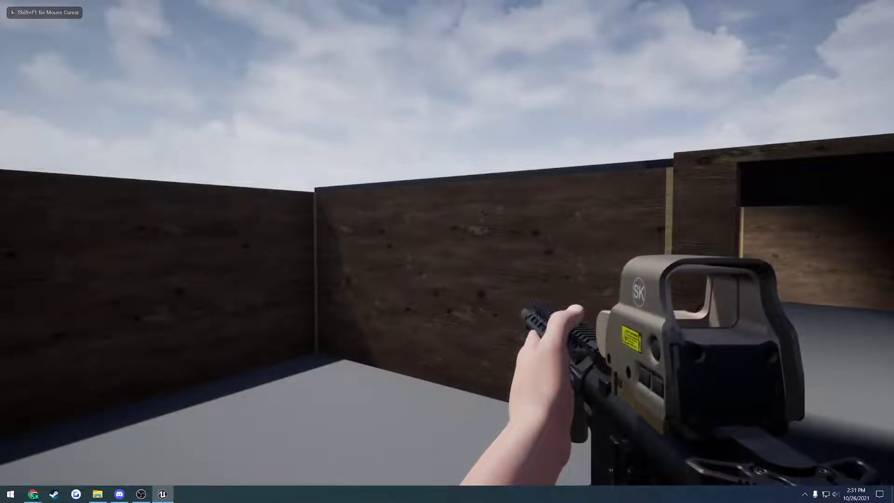
Eject from the character, inspect the left hand's pose on the stubby foregrip from the rifle's side, and possess the character again
{"action": "key", "text": "F8"}
{"action": "right_click_drag", "start_coordinate": [409, 294], "coordinate": [551, 311]}
{"action": "key", "text": "a"}
{"action": "key", "text": "d"}
{"action": "right_click_drag", "start_coordinate": [409, 293], "coordinate": [139, 284]}
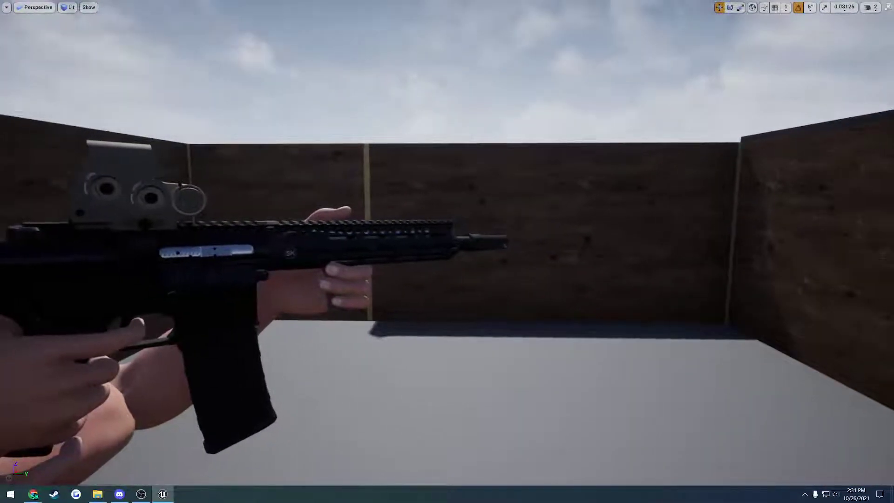
{"action": "right_click_drag", "start_coordinate": [459, 303], "coordinate": [472, 299]}
{"action": "key", "text": "a"}
{"action": "key", "text": "F11"}
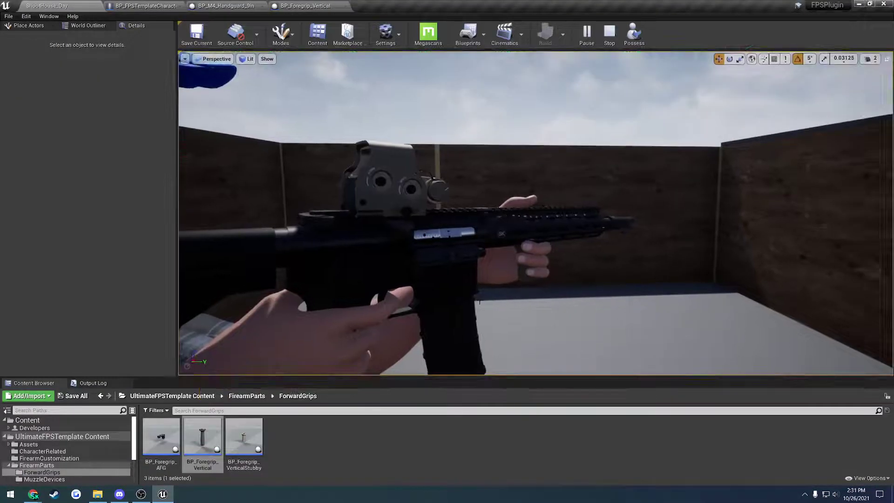
{"action": "key", "text": "F11"}
{"action": "key", "text": "F8"}
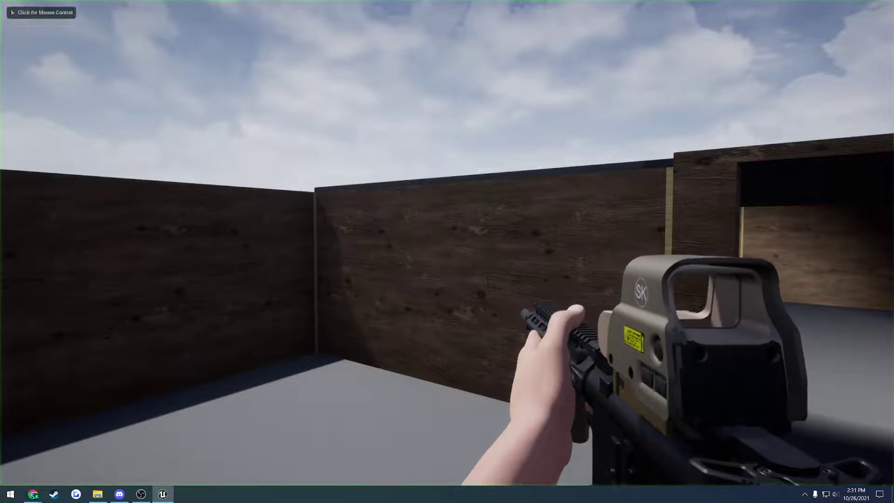
Replace the stubby vertical foregrip with the angled foregrip in the firearm customization view
{"action": "key", "text": "Tab"}
{"action": "left_click", "coordinate": [503, 282]}
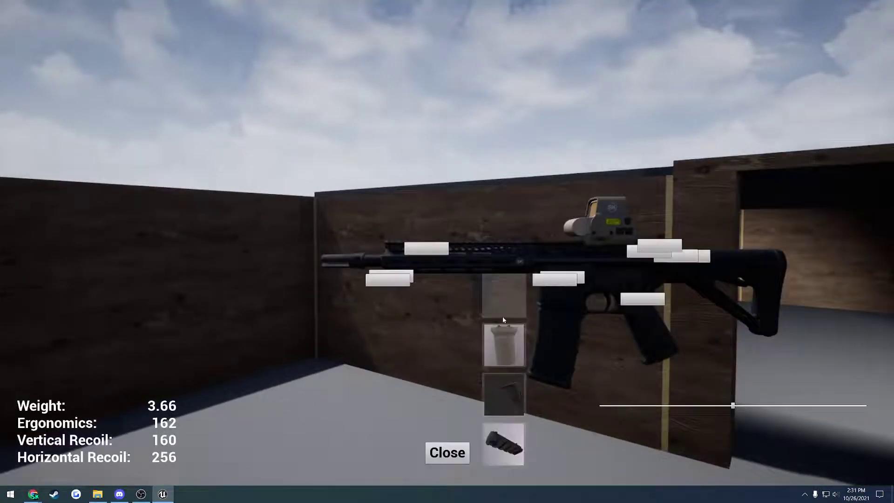
{"action": "left_click", "coordinate": [508, 394]}
{"action": "left_click", "coordinate": [449, 454]}
Eject from the character, inspect the left hand's pose on the angled foregrip, and take control again
{"action": "key", "text": "F8"}
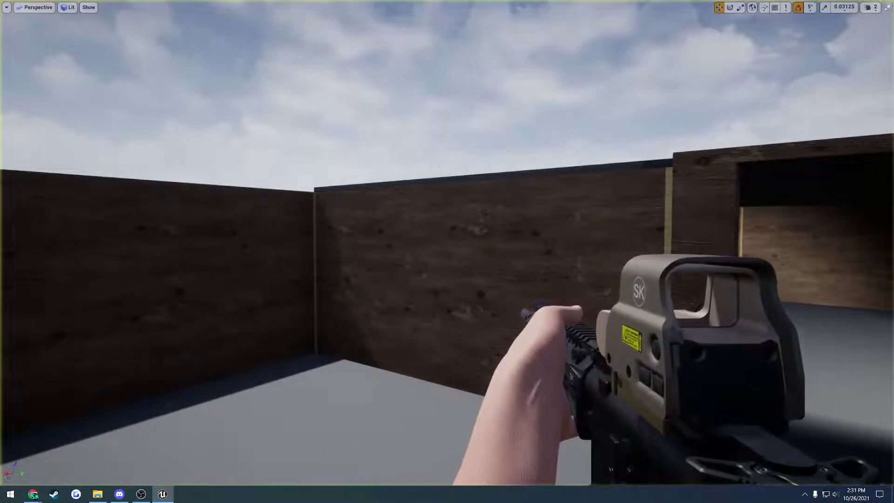
{"action": "right_click_drag", "start_coordinate": [498, 354], "coordinate": [370, 363]}
{"action": "key", "text": "d"}
{"action": "key", "text": "w"}
{"action": "key", "text": "F8"}
Swap the angled foregrip for the M-LOK Picatinny adapter and mount the long vertical foregrip on it
{"action": "key", "text": "t"}
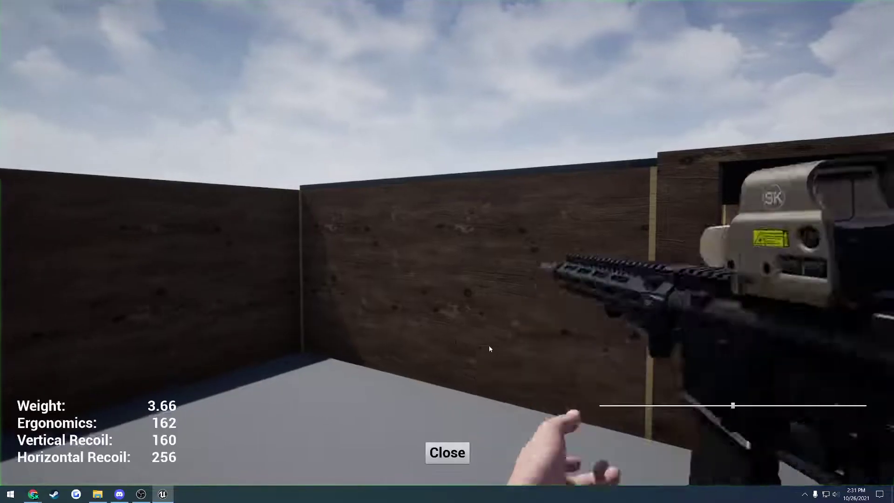
{"action": "left_click", "coordinate": [507, 281]}
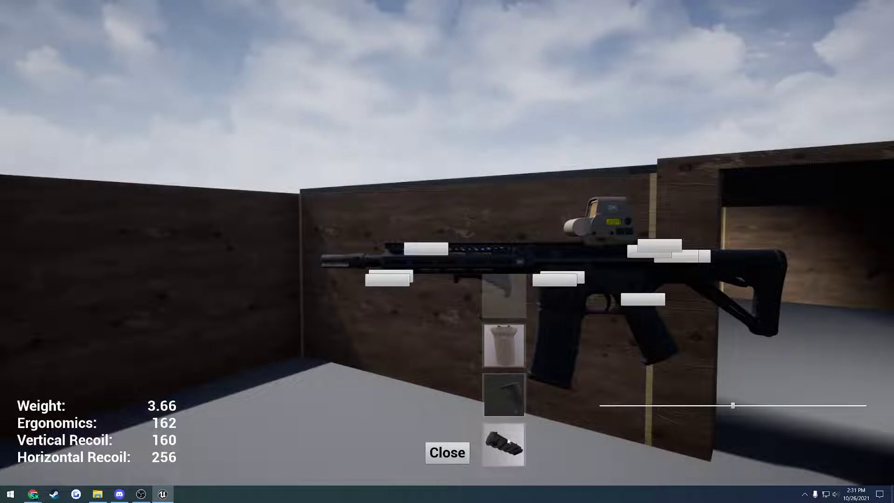
{"action": "left_click", "coordinate": [499, 444]}
{"action": "left_click", "coordinate": [498, 281]}
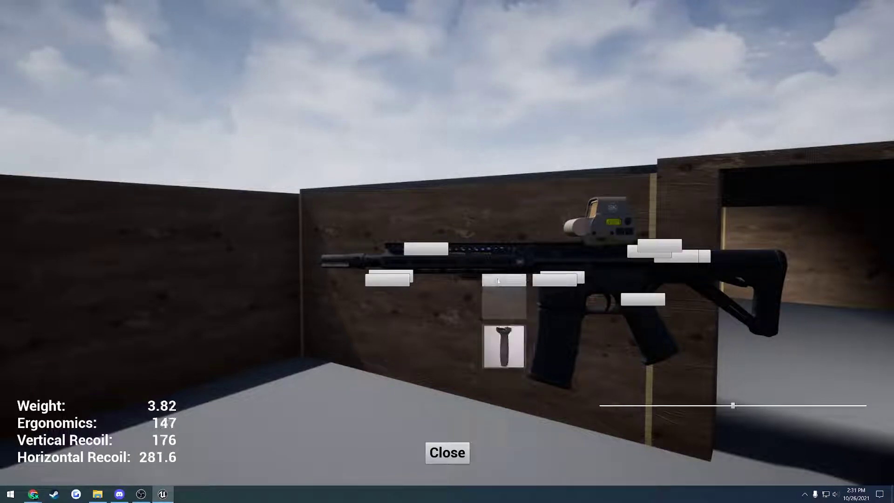
{"action": "left_click", "coordinate": [512, 350]}
{"action": "left_click", "coordinate": [463, 453]}
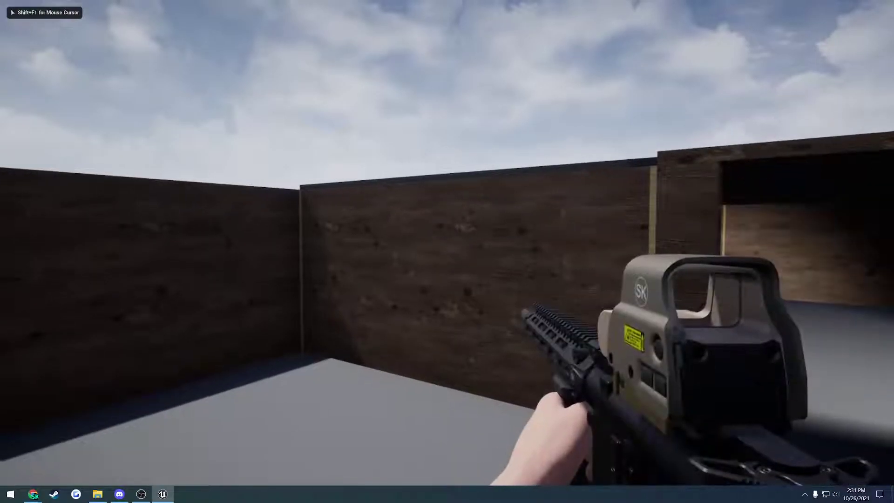
Look around to check the left hand's pose on the vertical foregrip, and end the play session
{"action": "right_click_drag", "start_coordinate": [447, 251], "coordinate": [298, 247]}
{"action": "right_click_drag", "start_coordinate": [502, 360], "coordinate": [247, 349]}
{"action": "key", "text": "Escape"}
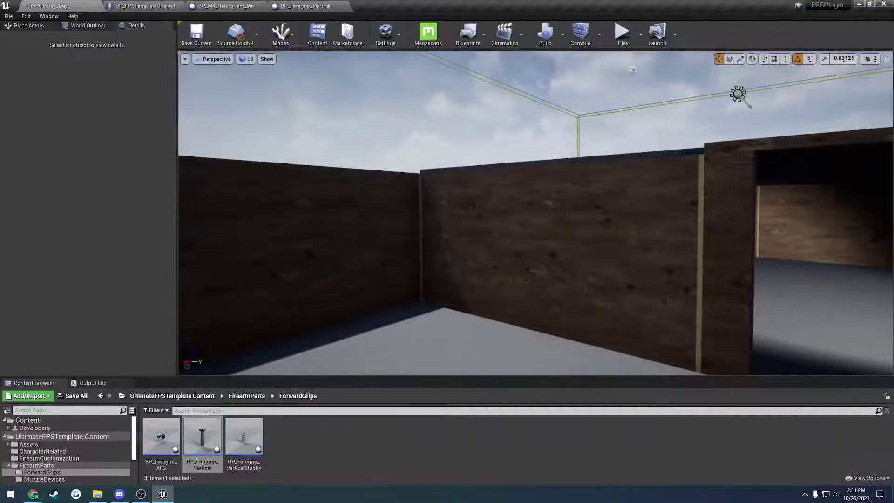
Examine the Grip Animation assigned in BP_Foregrip_Vertical's class defaults and return to the ShootHouse_Day level
{"action": "left_click", "coordinate": [305, 6]}
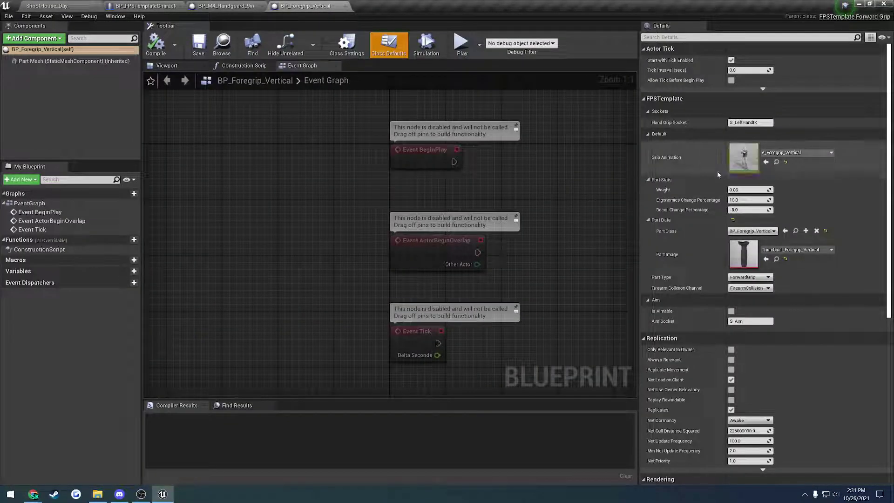
{"action": "right_click_drag", "start_coordinate": [494, 201], "coordinate": [448, 203]}
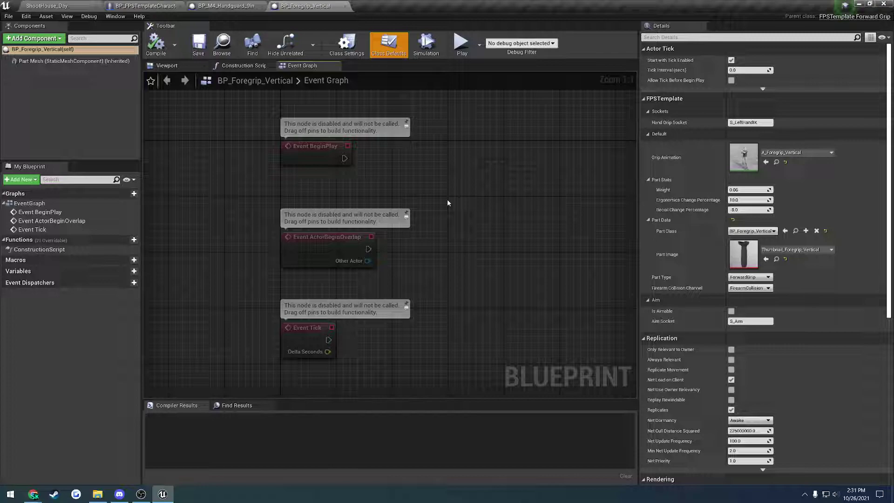
{"action": "left_click", "coordinate": [70, 7]}
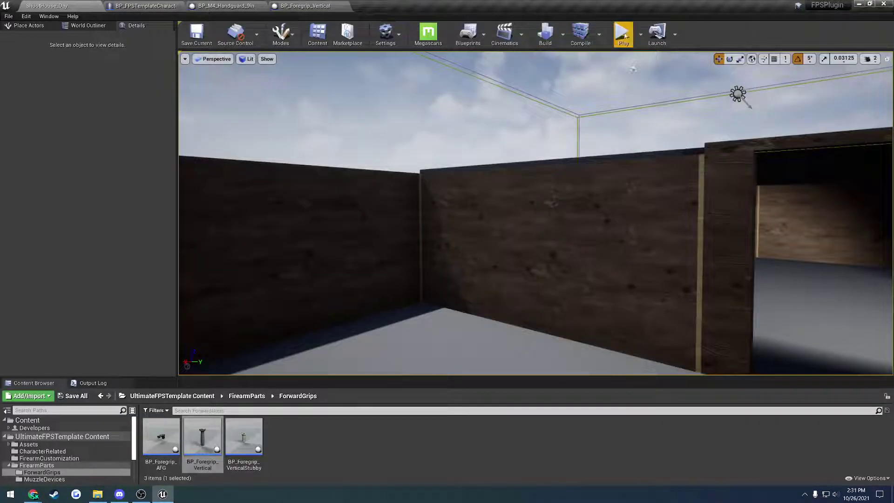
Start a two-player preview in New Editor Window mode and move the server character into the client's view
{"action": "left_click", "coordinate": [640, 34]}
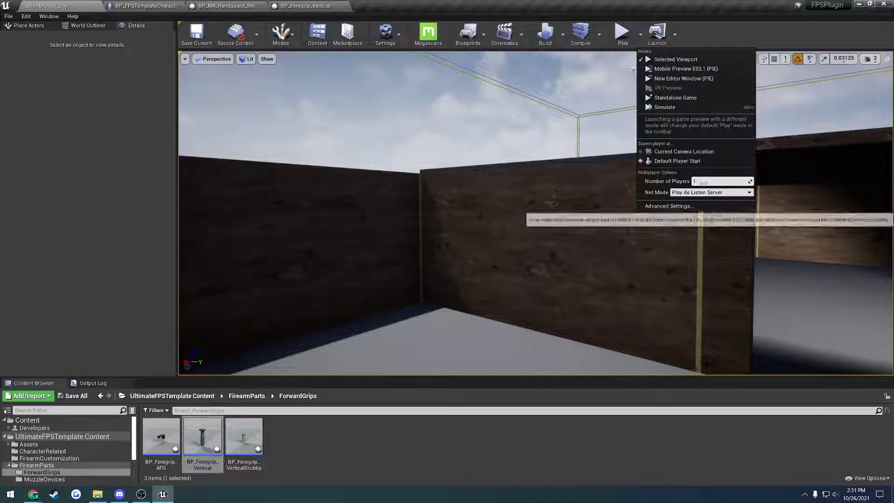
{"action": "left_click", "coordinate": [679, 79]}
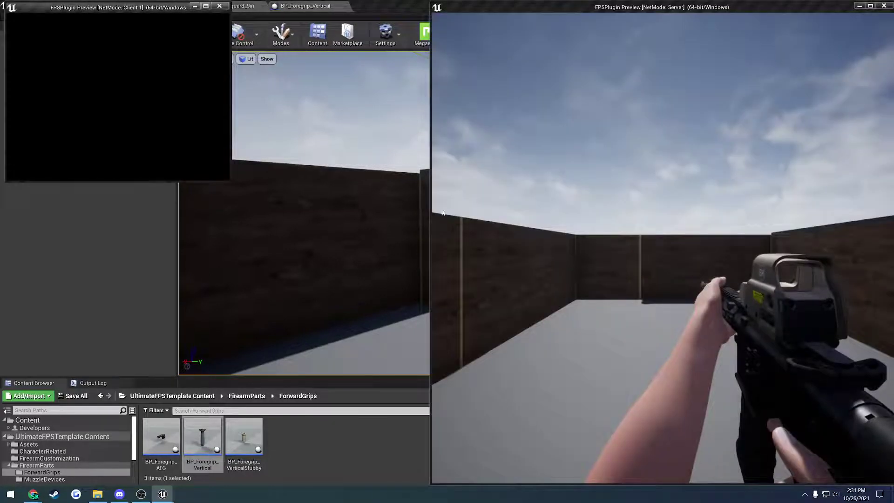
{"action": "left_click", "coordinate": [539, 285]}
{"action": "key", "text": "w"}
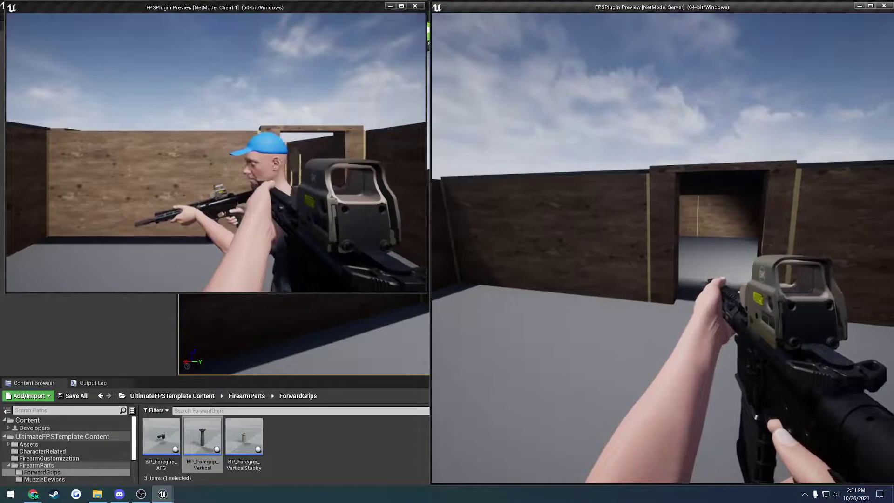
Mount the M-LOK Picatinny adapter and vertical foregrip on the server player's rifle, check the client's view, and end the preview
{"action": "key", "text": "Tab"}
{"action": "left_click", "coordinate": [701, 272]}
{"action": "left_click", "coordinate": [703, 345]}
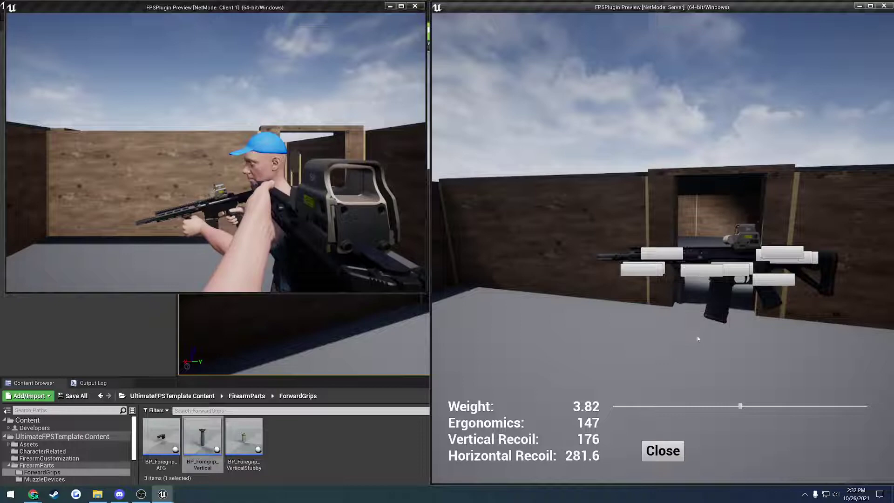
{"action": "left_click", "coordinate": [691, 270]}
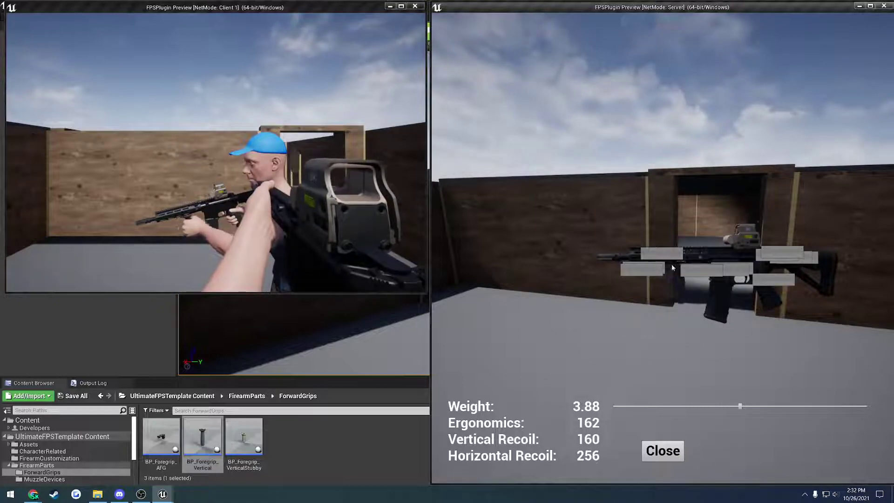
{"action": "key", "text": "Escape"}
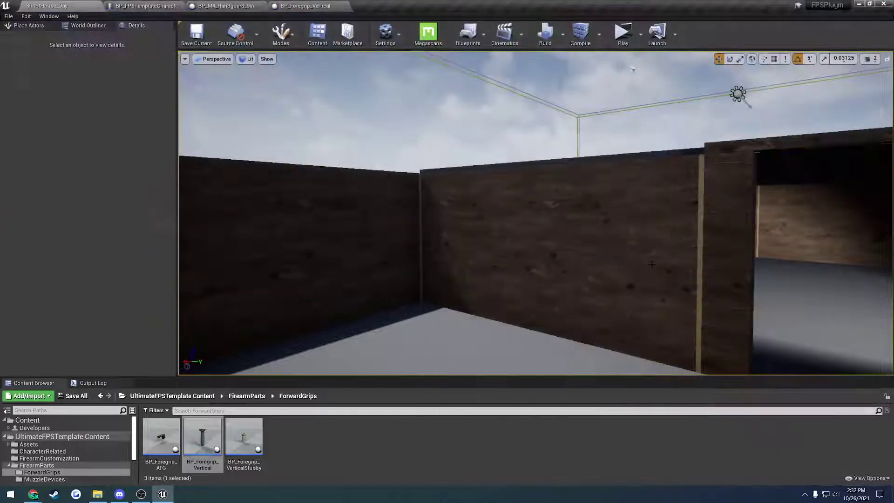
Set the play mode back to the selected viewport and face the shoot house doorway in the level view
{"action": "left_click", "coordinate": [640, 34]}
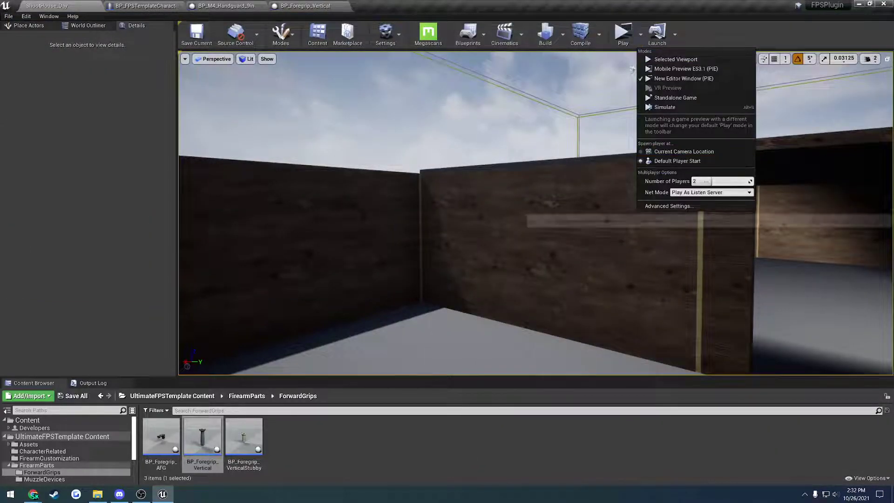
{"action": "left_click", "coordinate": [676, 80]}
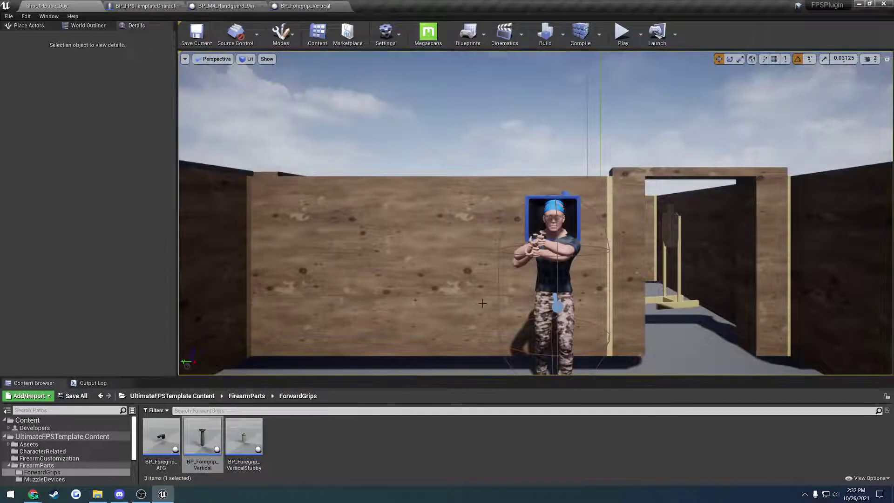
{"action": "key", "text": "w"}
{"action": "right_click_drag", "start_coordinate": [478, 298], "coordinate": [363, 303]}
{"action": "right_click_drag", "start_coordinate": [515, 277], "coordinate": [461, 278]}
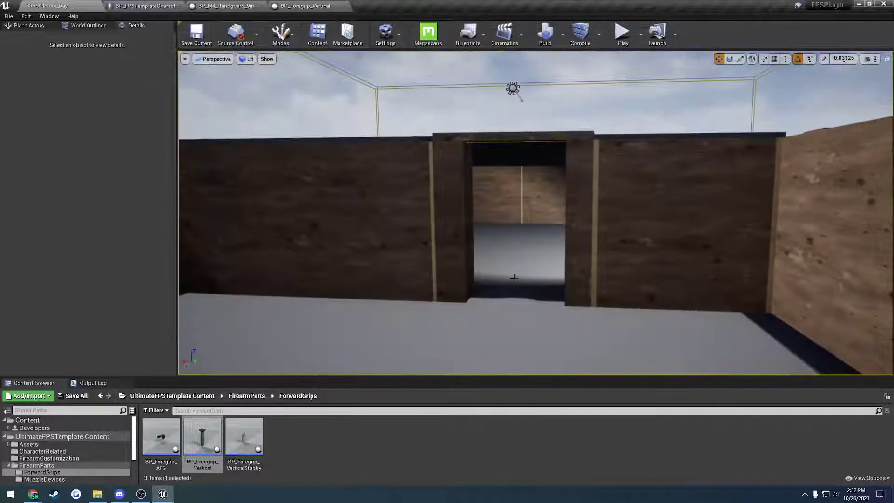
{"action": "key", "text": "w"}
{"action": "mouse_move", "coordinate": [517, 271]}
{"action": "right_mouse_down"}
{"action": "mouse_move", "coordinate": [545, 275]}
{"action": "mouse_move", "coordinate": [517, 272]}
{"action": "right_mouse_up"}
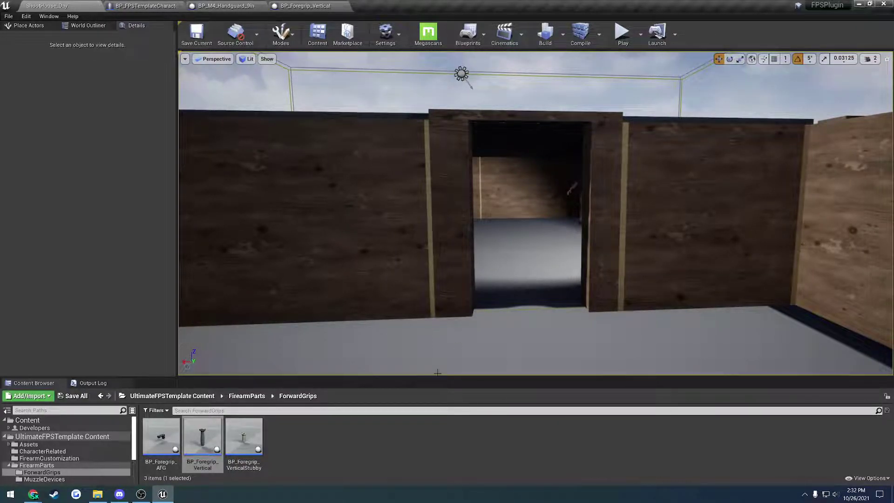
Read the note on handguard-specific grips in the Chrome changelog and view the BP_M4_Handguard_9in model in Unreal Editor as an example
{"action": "left_click", "coordinate": [33, 494]}
{"action": "left_click", "coordinate": [470, 285]}
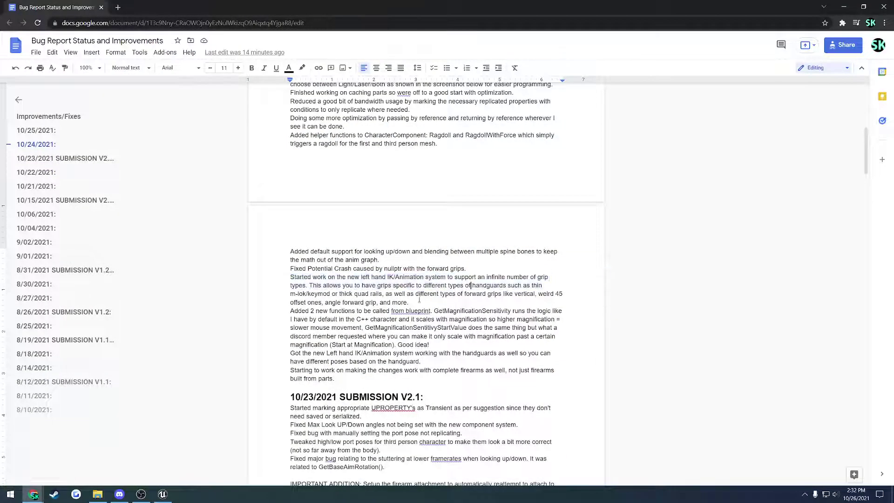
{"action": "left_click_drag", "start_coordinate": [288, 292], "coordinate": [423, 303]}
{"action": "left_click_drag", "start_coordinate": [310, 285], "coordinate": [357, 295]}
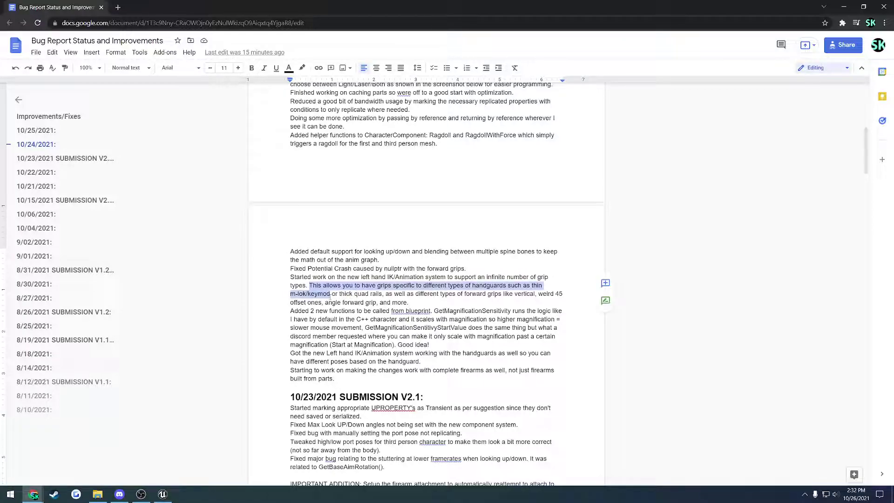
{"action": "left_click", "coordinate": [162, 494]}
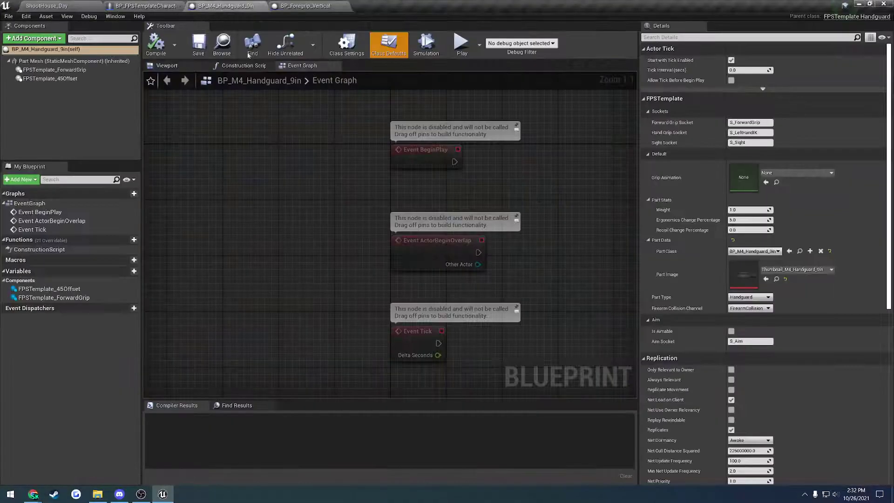
{"action": "left_click", "coordinate": [167, 66]}
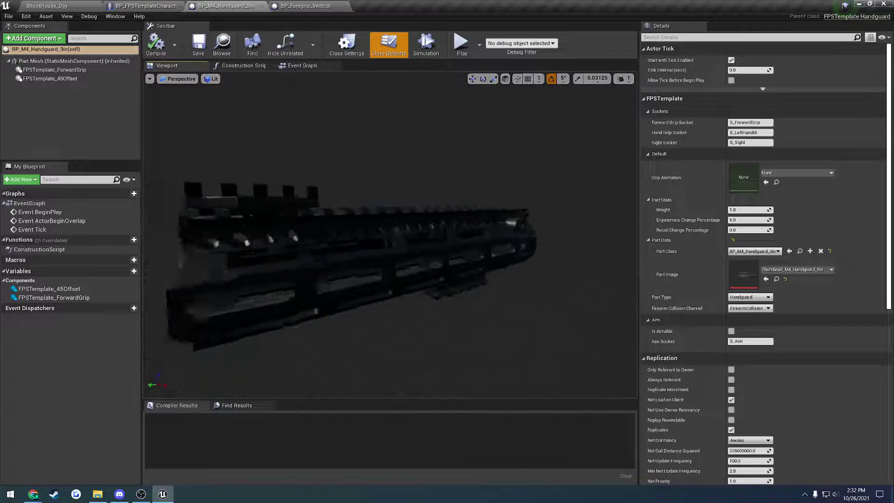
Return to the changelog in Chrome and highlight the GetMagnificationSensitivity and GetMagnificationSentitivyStartValue function names
{"action": "key", "text": "alt+Tab"}
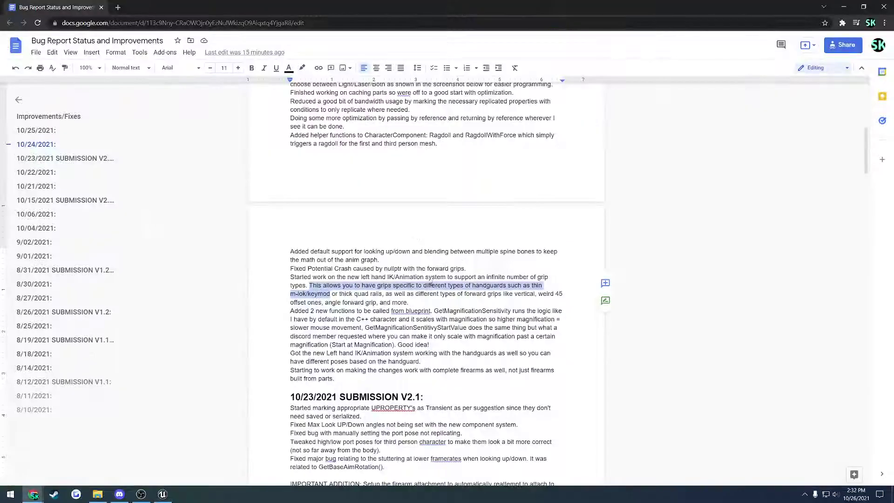
{"action": "left_click", "coordinate": [432, 286]}
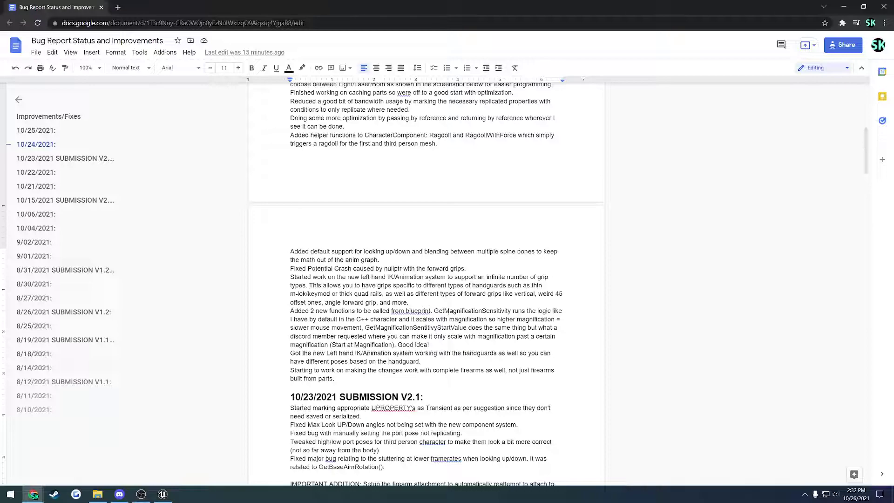
{"action": "double_click", "coordinate": [445, 311]}
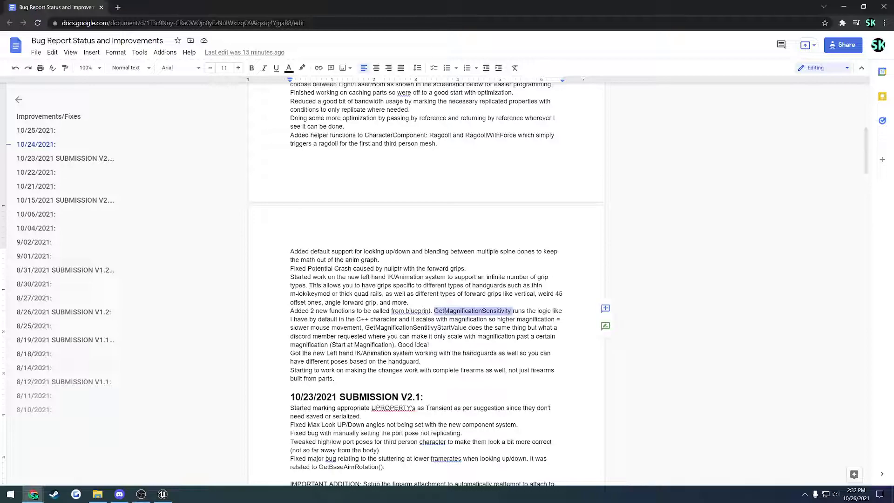
{"action": "double_click", "coordinate": [408, 328]}
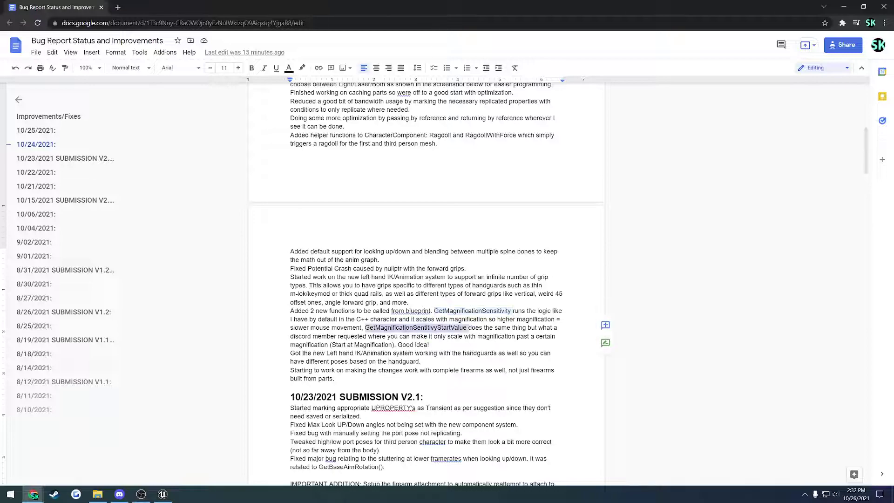
Switch to Unreal Editor and open the BlueprintFPSTemplateCharacter blueprint from the plugin's CharacterRelated folder
{"action": "left_click", "coordinate": [170, 495]}
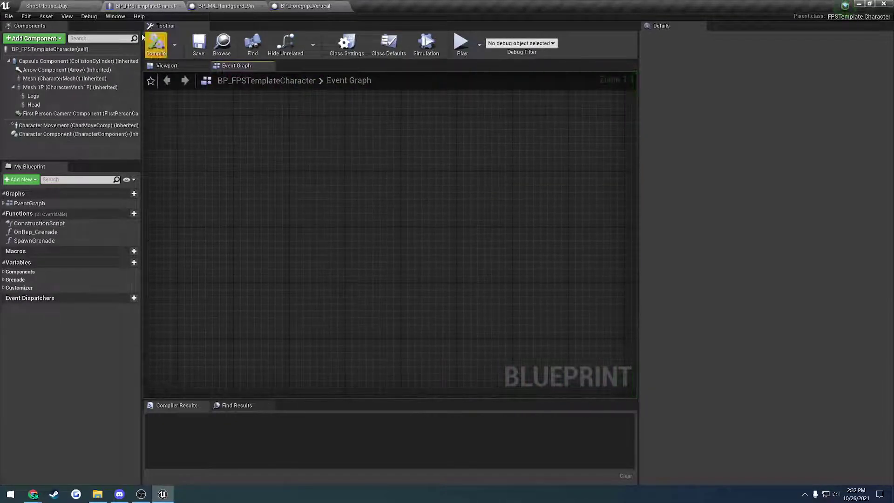
{"action": "left_click", "coordinate": [65, 6]}
{"action": "left_click", "coordinate": [172, 396]}
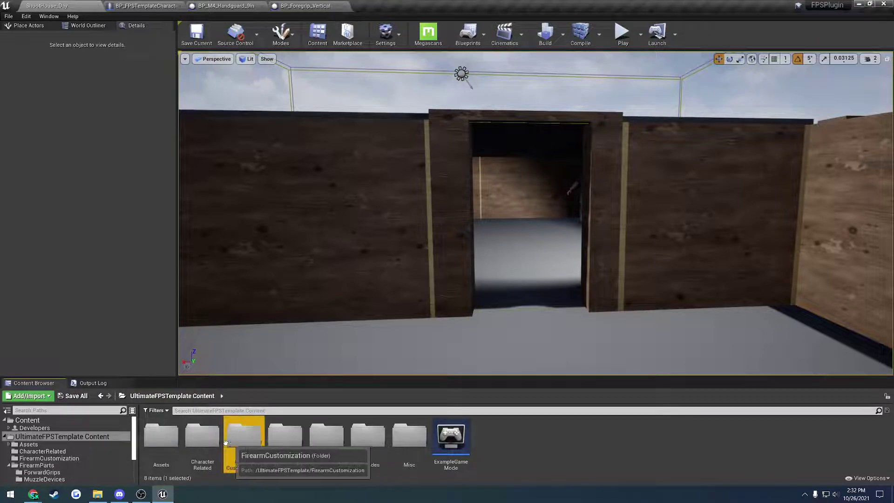
{"action": "double_click", "coordinate": [241, 428]}
{"action": "double_click", "coordinate": [285, 436]}
Find the InputAxis Turn logic in the event graph and select its Get Magnification Sensitivity node
{"action": "scroll", "coordinate": [383, 262], "scroll_direction": "down", "scroll_amount": 7}
{"action": "right_click_drag", "start_coordinate": [368, 233], "coordinate": [394, 307]}
{"action": "scroll", "coordinate": [391, 289], "scroll_direction": "up", "scroll_amount": 7}
{"action": "right_click_drag", "start_coordinate": [374, 273], "coordinate": [389, 304]}
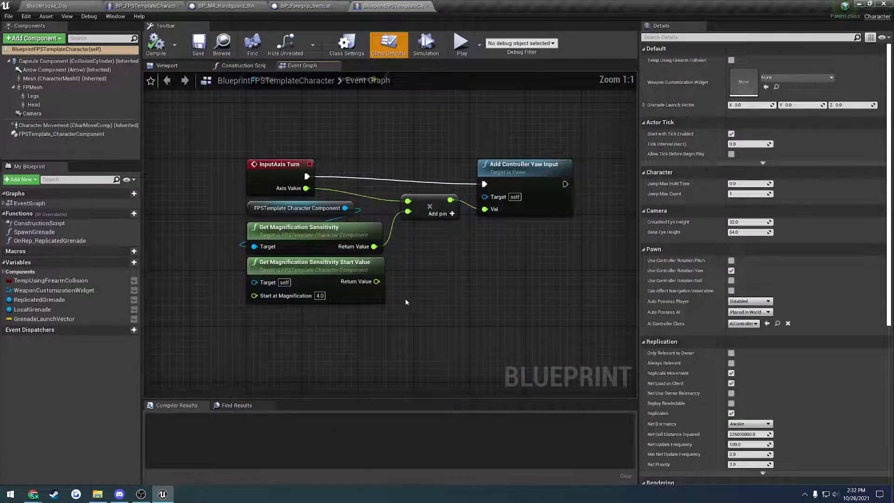
{"action": "left_click", "coordinate": [361, 247]}
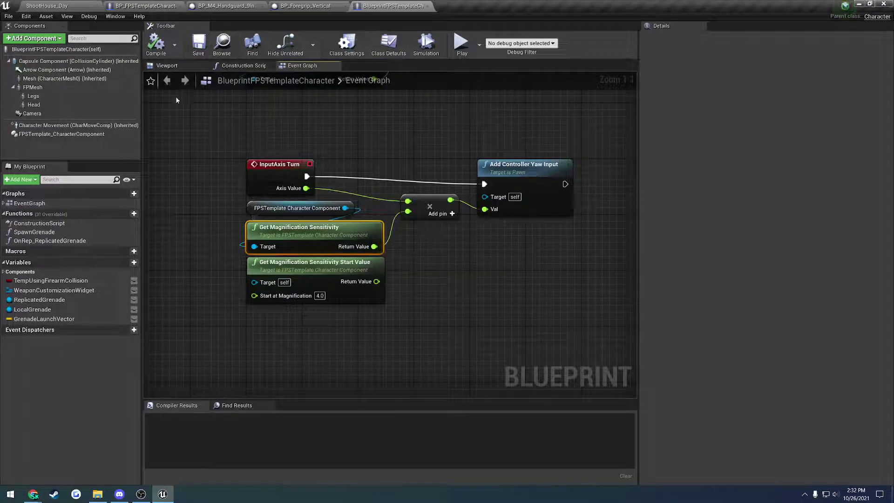
Play the ShootHouse_Day level, mount the magnified scope on the rifle, test the aiming sensitivity, and end the session
{"action": "left_click", "coordinate": [60, 5]}
{"action": "left_click", "coordinate": [623, 32]}
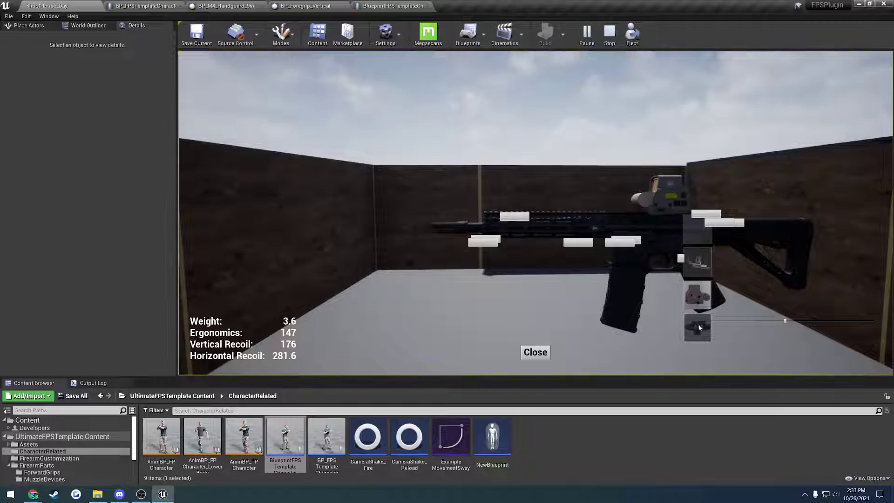
{"action": "left_click", "coordinate": [698, 327]}
{"action": "left_click", "coordinate": [536, 353]}
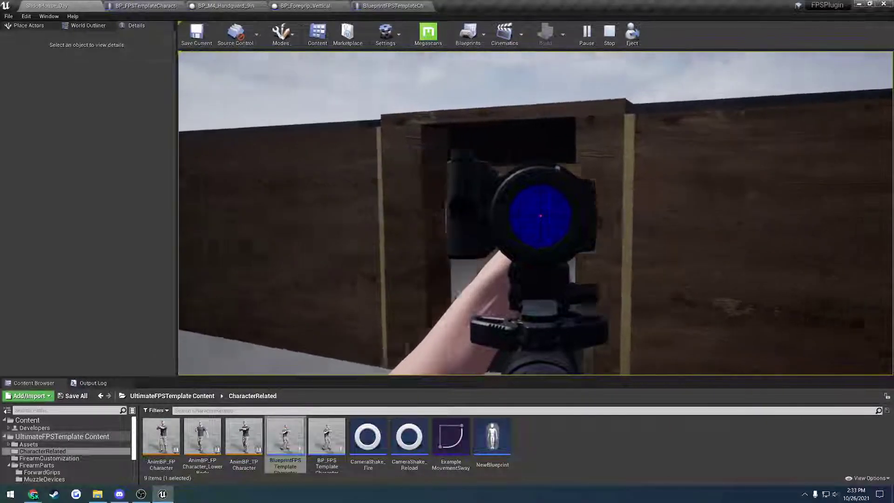
{"action": "key", "text": "d"}
{"action": "key", "text": "a"}
{"action": "key", "text": "d"}
{"action": "key", "text": "Escape"}
Return to BlueprintFPSTemplateCharacter and examine the Get Magnification Sensitivity Start Value node and its Start at Magnification input
{"action": "left_click", "coordinate": [393, 6]}
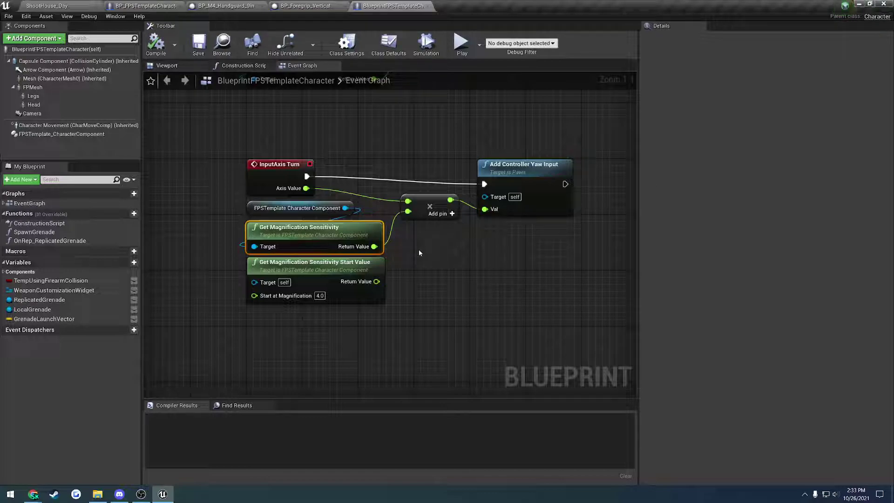
{"action": "left_click", "coordinate": [372, 267]}
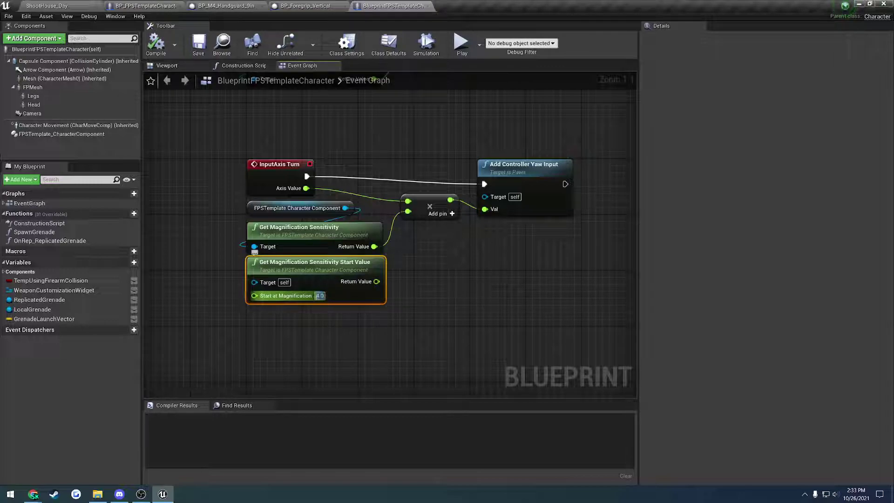
{"action": "mouse_move", "coordinate": [377, 281]}
{"action": "left_mouse_down"}
{"action": "mouse_move", "coordinate": [448, 238]}
{"action": "mouse_move", "coordinate": [410, 214]}
{"action": "mouse_move", "coordinate": [377, 290]}
{"action": "left_mouse_up"}
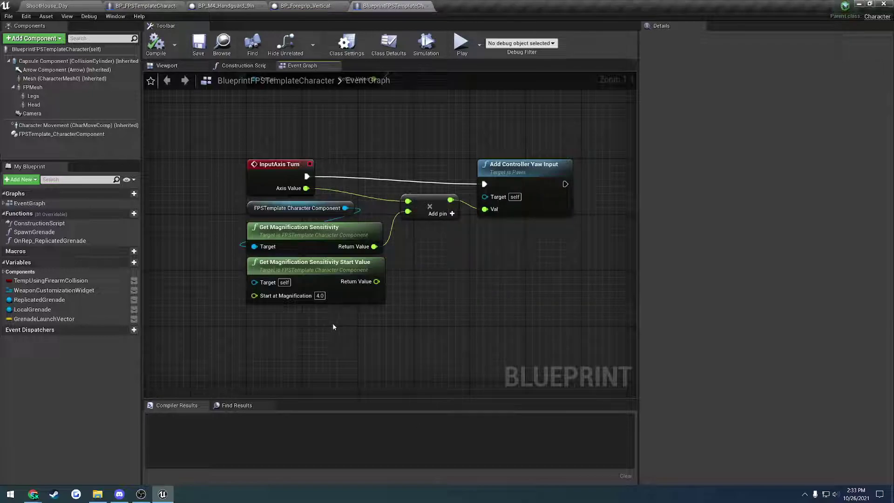
Close all open blueprint editors so that only the ShootHouse_Day level remains open
{"action": "left_click", "coordinate": [428, 5]}
{"action": "left_click", "coordinate": [345, 5]}
{"action": "left_click", "coordinate": [263, 6]}
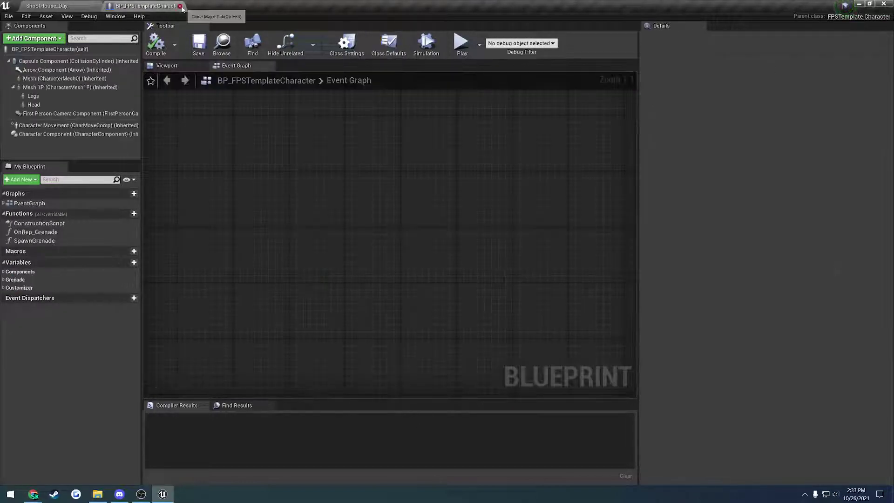
{"action": "left_click", "coordinate": [181, 6]}
Switch to the changelog in Chrome and read the 10/24/2021 entries on handguard-based poses and complete firearm support
{"action": "key", "text": "alt+Tab"}
{"action": "left_click", "coordinate": [361, 335]}
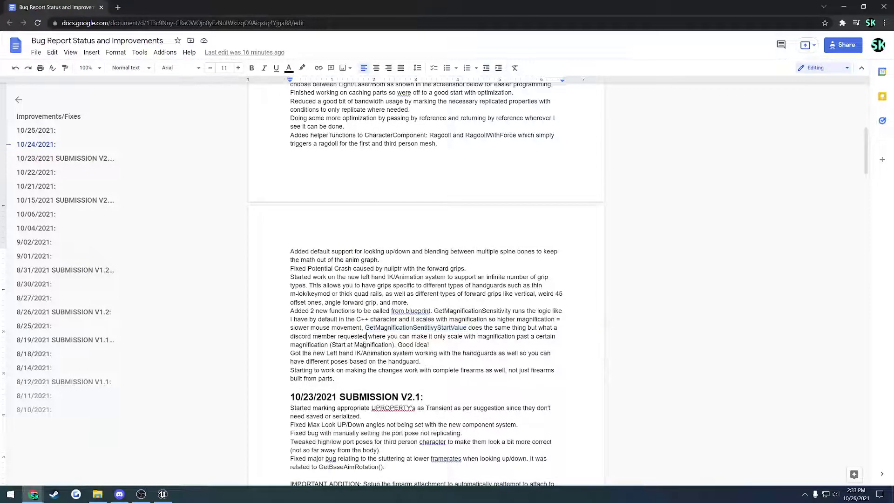
{"action": "mouse_move", "coordinate": [290, 353]}
{"action": "left_mouse_down"}
{"action": "mouse_move", "coordinate": [453, 371]}
{"action": "mouse_move", "coordinate": [335, 379]}
{"action": "mouse_move", "coordinate": [289, 370]}
{"action": "left_mouse_up"}
{"action": "left_click", "coordinate": [335, 379]}
{"action": "right_click", "coordinate": [373, 498]}
{"action": "left_click", "coordinate": [349, 498]}
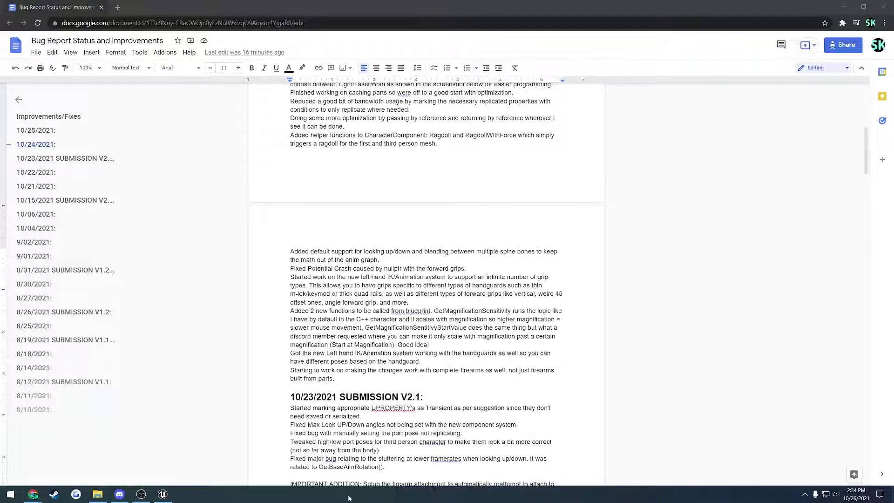
{"action": "left_click", "coordinate": [332, 372]}
{"action": "triple_click", "coordinate": [331, 373]}
{"action": "left_click", "coordinate": [347, 377]}
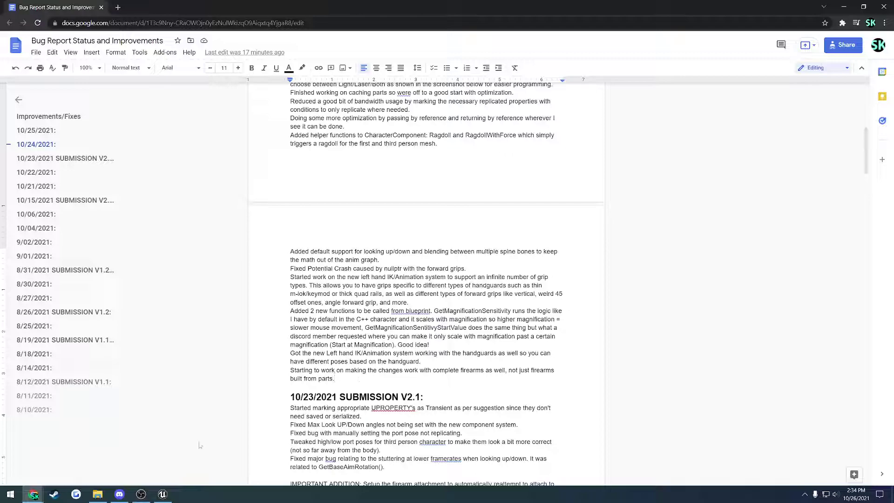
Switch to Unreal Editor and browse to the plugin's Firearms/M4 folder to show the BP_M4 firearm blueprint
{"action": "left_click", "coordinate": [163, 493]}
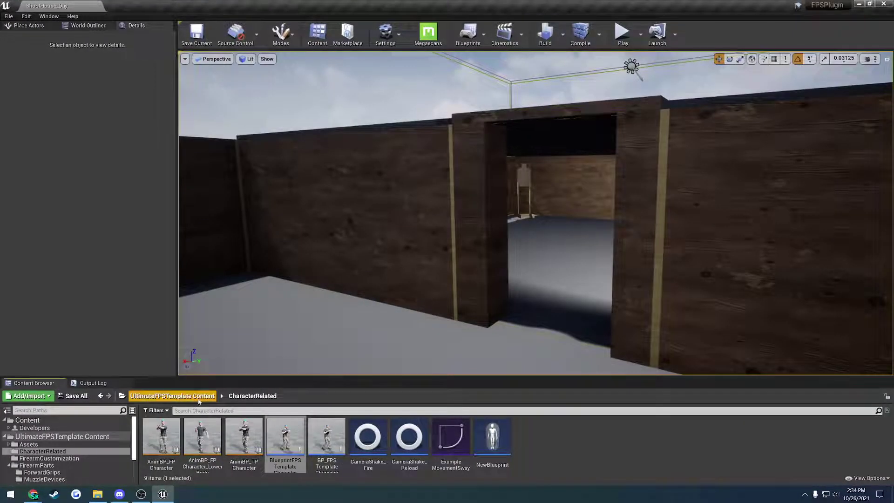
{"action": "left_click", "coordinate": [199, 401]}
{"action": "double_click", "coordinate": [273, 436]}
{"action": "key", "text": "alt+Left"}
{"action": "double_click", "coordinate": [327, 438]}
{"action": "double_click", "coordinate": [161, 435]}
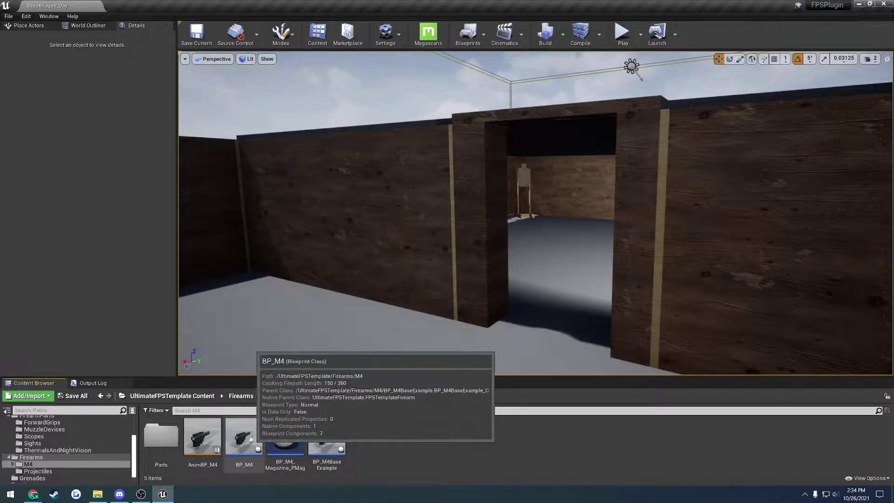
Return to the changelog in Chrome and read the 10/25/2021 entry on Left Hand IK replication to other clients
{"action": "key", "text": "alt+Tab"}
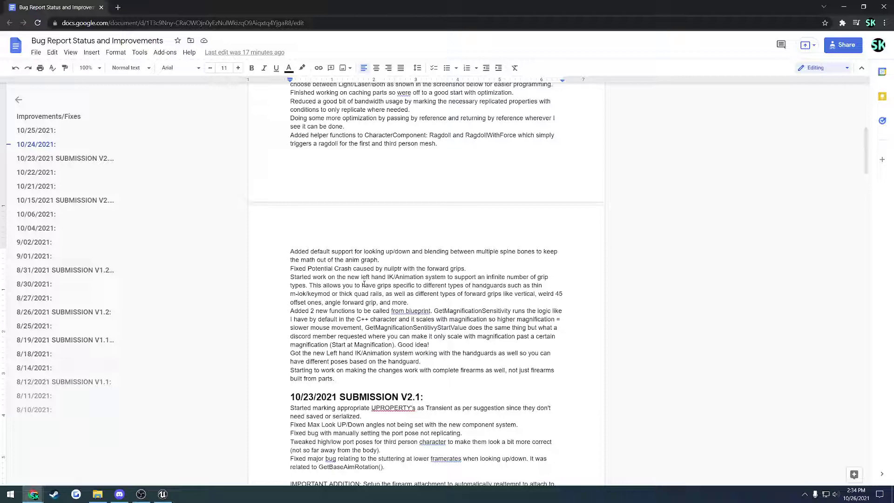
{"action": "scroll", "coordinate": [425, 279], "scroll_direction": "up", "scroll_amount": 5}
{"action": "left_click_drag", "start_coordinate": [301, 310], "coordinate": [317, 310]}
{"action": "left_click", "coordinate": [343, 309]}
{"action": "scroll", "coordinate": [344, 308], "scroll_direction": "up", "scroll_amount": 1}
{"action": "left_click_drag", "start_coordinate": [301, 161], "coordinate": [503, 169]}
{"action": "left_click", "coordinate": [501, 169]}
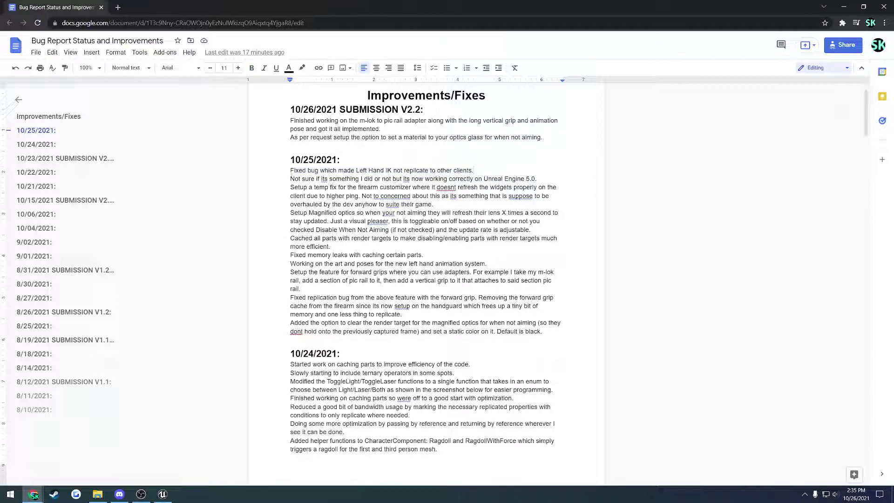
Highlight and read the 10/25/2021 changelog entry about the plugin working on Unreal Engine 5.0
{"action": "left_click_drag", "start_coordinate": [291, 179], "coordinate": [540, 179]}
{"action": "left_click", "coordinate": [546, 178]}
{"action": "double_click", "coordinate": [530, 179]}
{"action": "left_click_drag", "start_coordinate": [484, 178], "coordinate": [542, 180]}
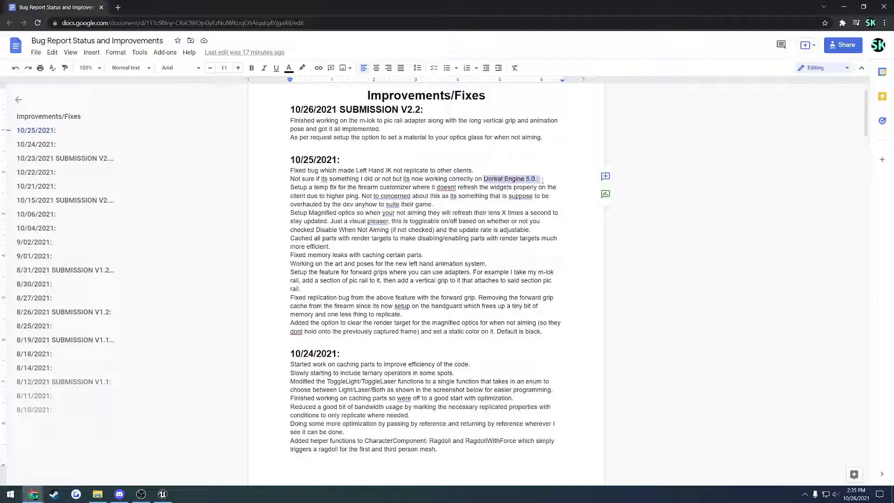
{"action": "left_click", "coordinate": [541, 180]}
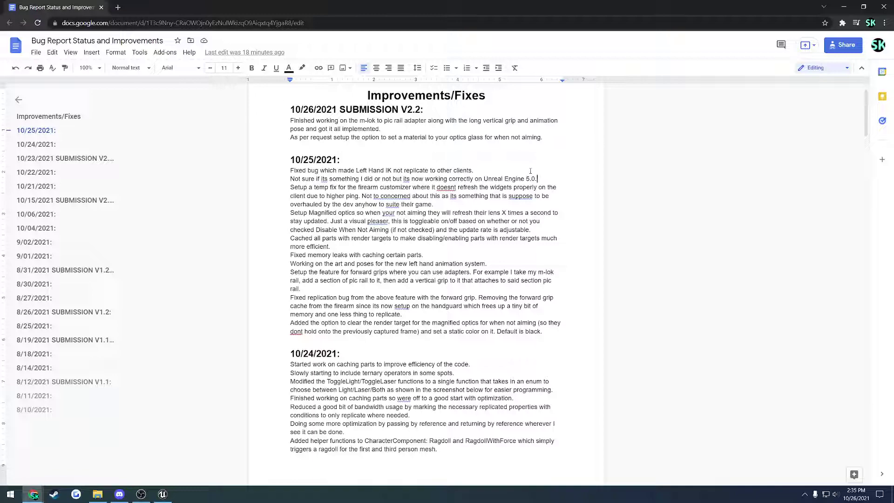
{"action": "left_click_drag", "start_coordinate": [539, 180], "coordinate": [485, 178]}
{"action": "left_click", "coordinate": [488, 178]}
{"action": "left_click_drag", "start_coordinate": [539, 180], "coordinate": [504, 180]}
{"action": "left_click", "coordinate": [484, 170]}
Read the changelog entry on the temporary fix for the firearm customizer's widget refresh under higher ping
{"action": "left_click_drag", "start_coordinate": [291, 187], "coordinate": [565, 191]}
{"action": "left_click", "coordinate": [565, 191]}
{"action": "left_click_drag", "start_coordinate": [359, 196], "coordinate": [433, 205]}
{"action": "left_click", "coordinate": [434, 205]}
Play the level in Unreal Editor, show the rifle's firearm customizer screen, and end the session
{"action": "left_click", "coordinate": [163, 494]}
{"action": "left_click", "coordinate": [614, 35]}
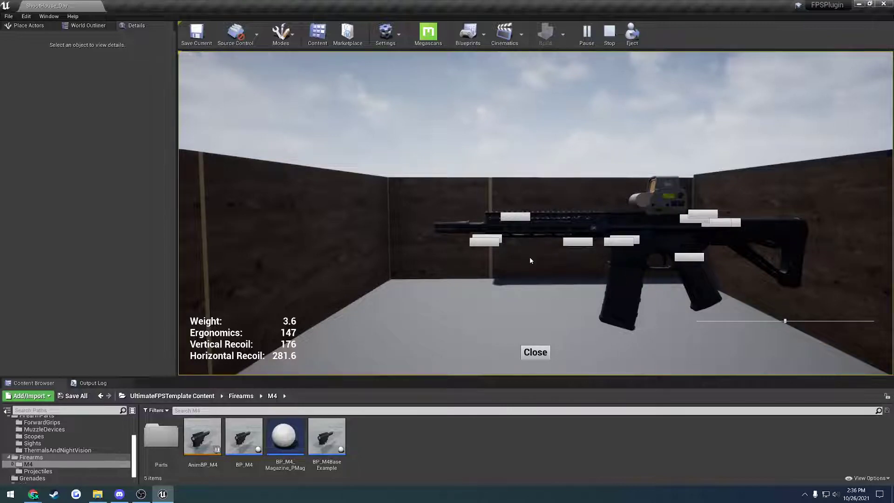
{"action": "key", "text": "Escape"}
Return to the changelog in Chrome and read the entry on magnified optics refreshing their lens when not aiming
{"action": "key", "text": "alt+Tab"}
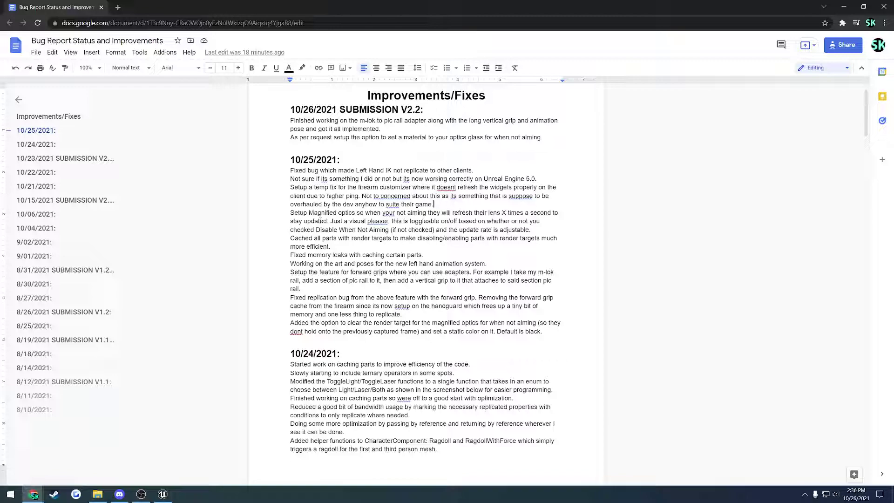
{"action": "left_click_drag", "start_coordinate": [291, 213], "coordinate": [558, 218]}
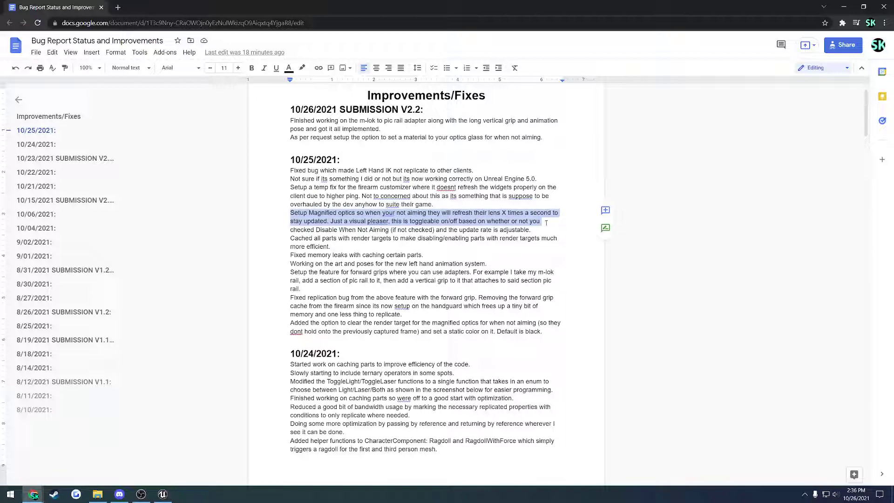
{"action": "left_click", "coordinate": [503, 229]}
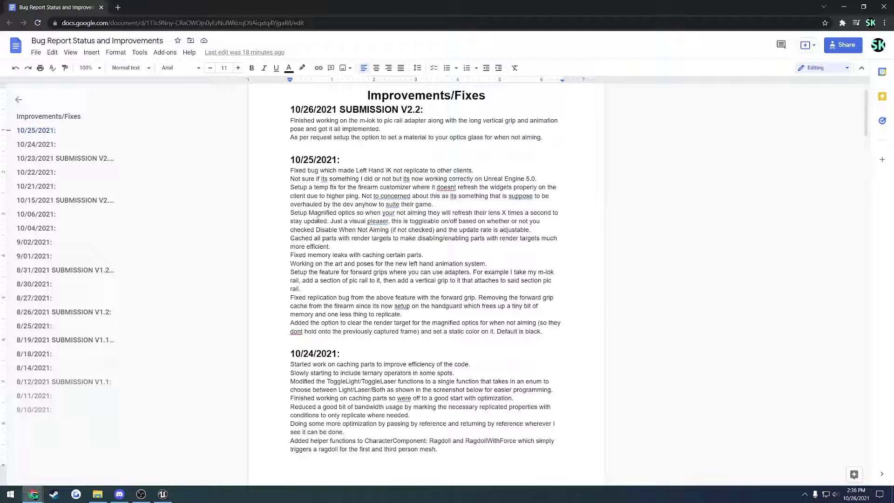
Read the 10/25/2021 changelog entries on cached render-target parts, fixed memory leaks, and the new left hand animation poses
{"action": "left_click_drag", "start_coordinate": [296, 212], "coordinate": [354, 212]}
{"action": "left_click", "coordinate": [349, 213]}
{"action": "left_click_drag", "start_coordinate": [291, 232], "coordinate": [351, 245]}
{"action": "left_click", "coordinate": [350, 245]}
{"action": "left_click_drag", "start_coordinate": [423, 255], "coordinate": [290, 255]}
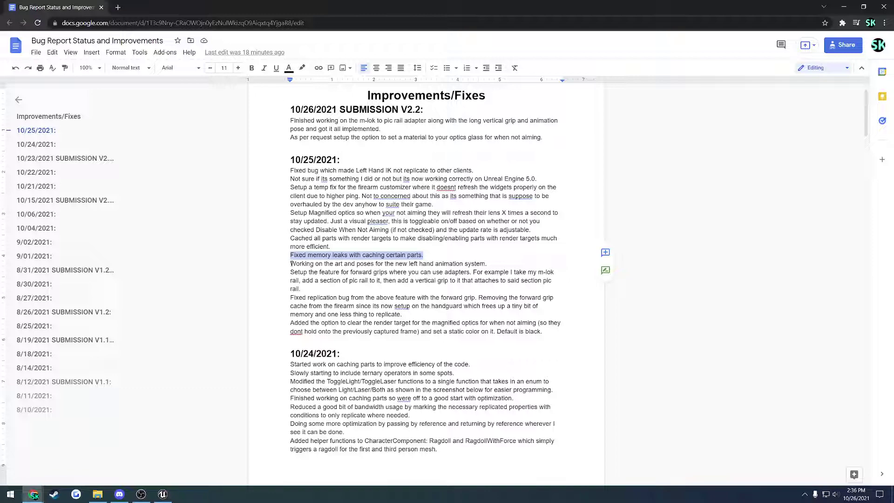
{"action": "left_click_drag", "start_coordinate": [291, 263], "coordinate": [498, 264]}
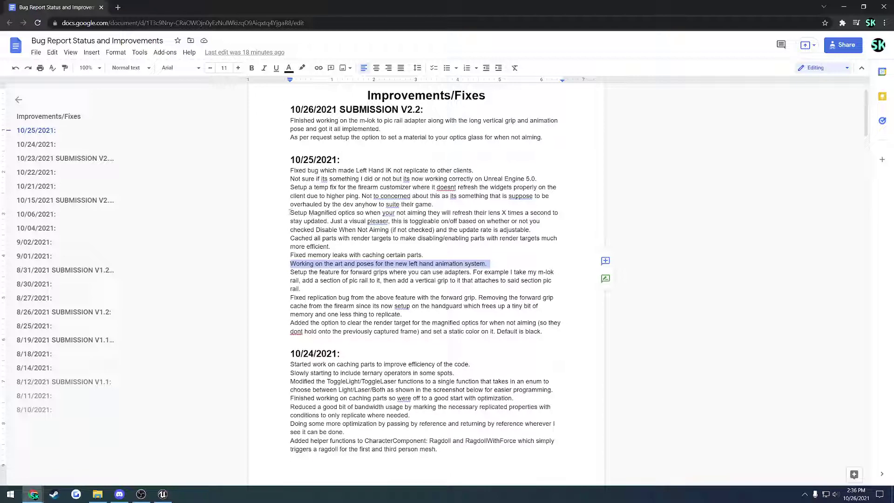
Read the changelog entries on optics when not aiming: lens refresh, clearing the render target to a color, and setting a glass material
{"action": "left_click_drag", "start_coordinate": [289, 212], "coordinate": [474, 219]}
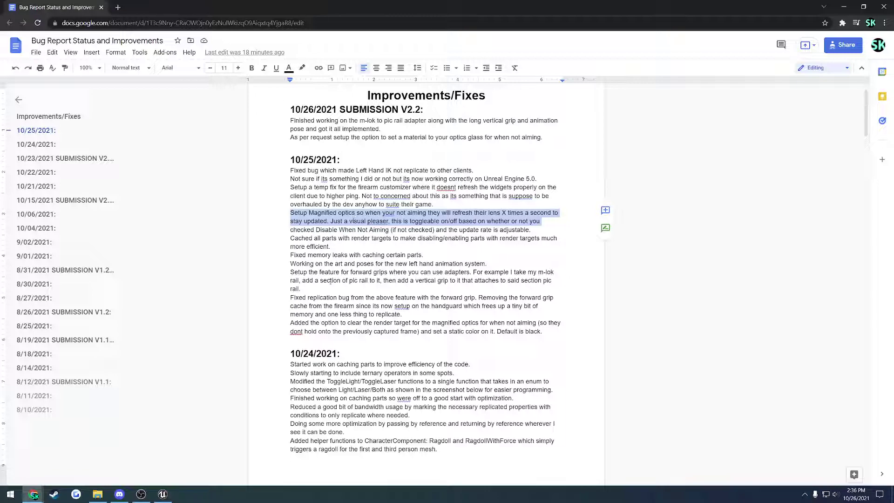
{"action": "left_click_drag", "start_coordinate": [289, 323], "coordinate": [541, 332]}
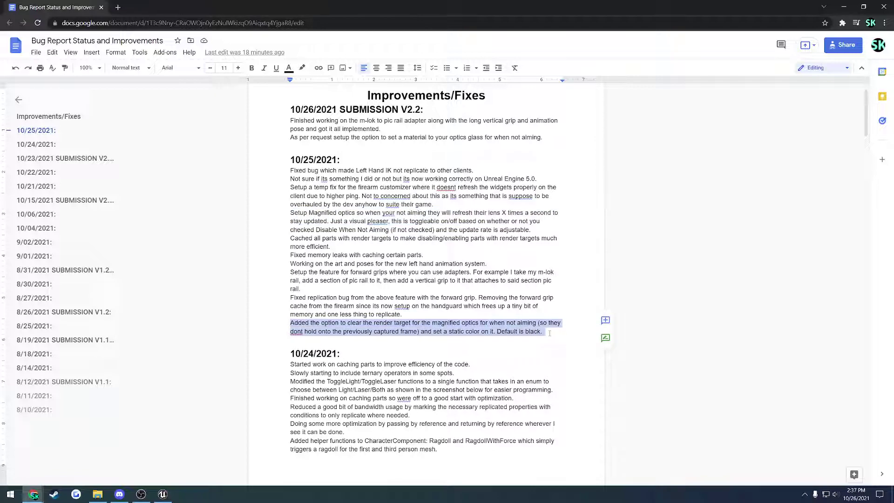
{"action": "left_click", "coordinate": [549, 332]}
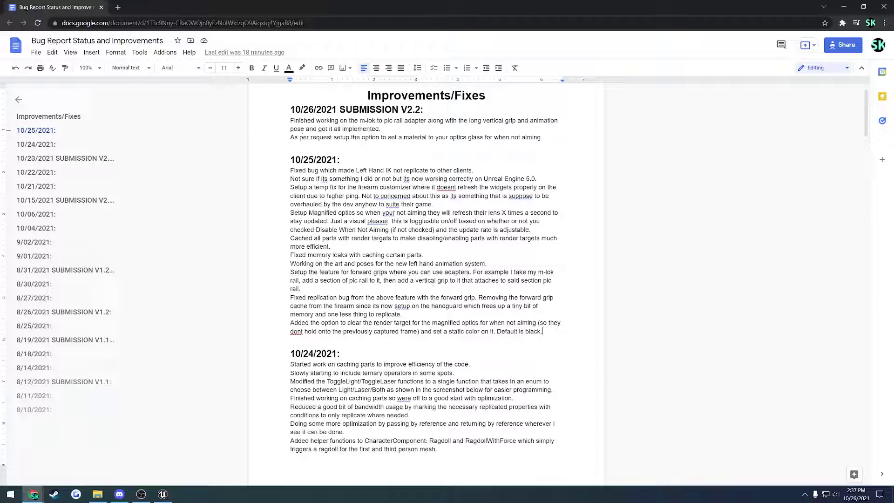
{"action": "left_click_drag", "start_coordinate": [289, 136], "coordinate": [434, 147]}
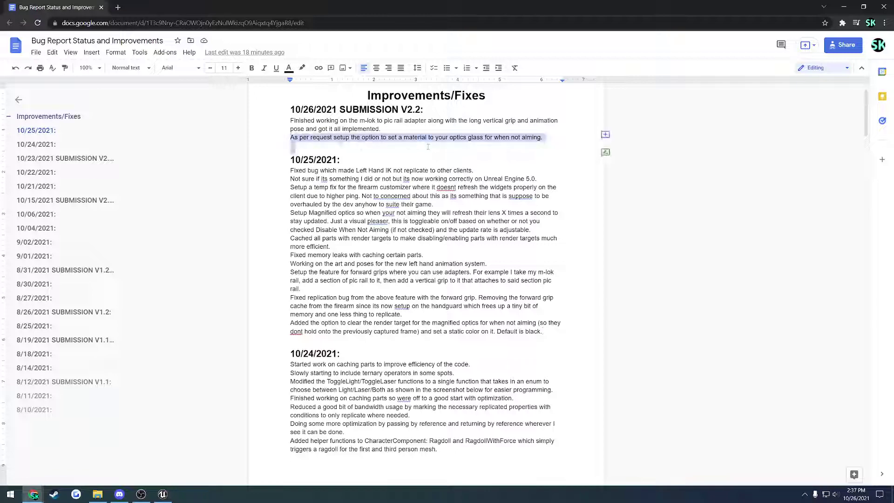
{"action": "left_click", "coordinate": [546, 138]}
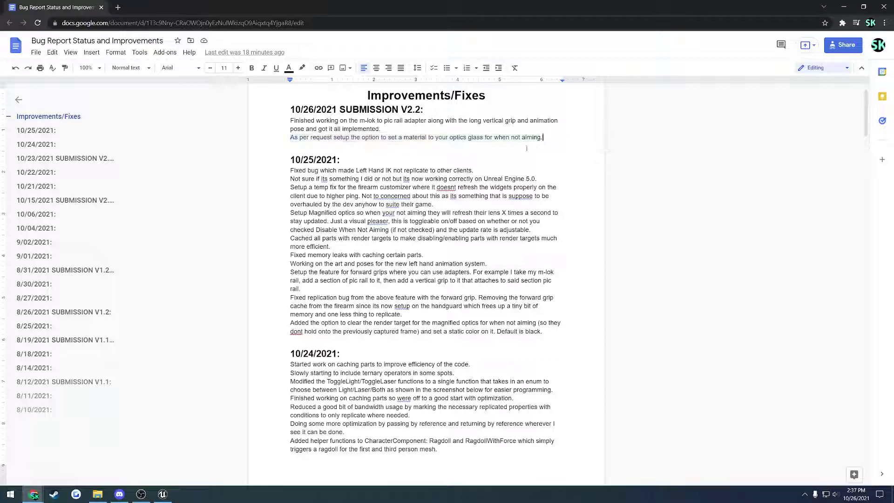
Switch to Unreal Editor and open the BP_Atacr and BP_ThermalSight blueprints from the FirearmParts subfolders
{"action": "left_click", "coordinate": [162, 494]}
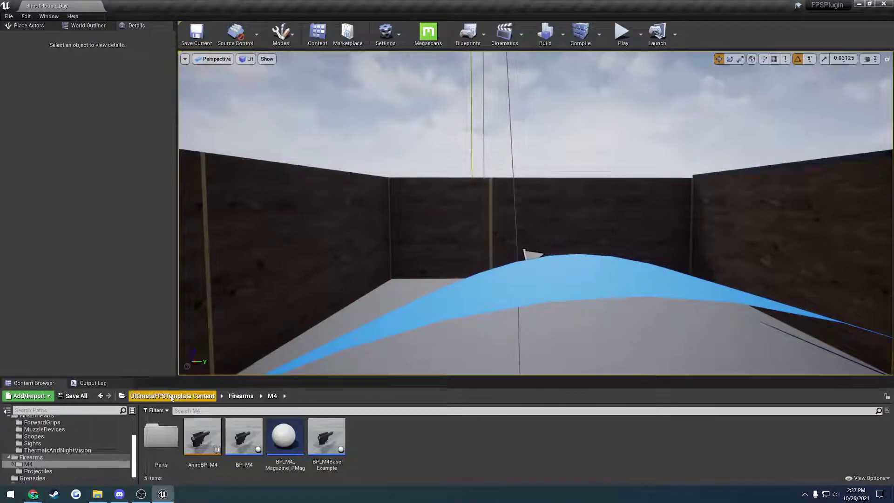
{"action": "left_click", "coordinate": [171, 399]}
{"action": "double_click", "coordinate": [279, 441]}
{"action": "double_click", "coordinate": [256, 443]}
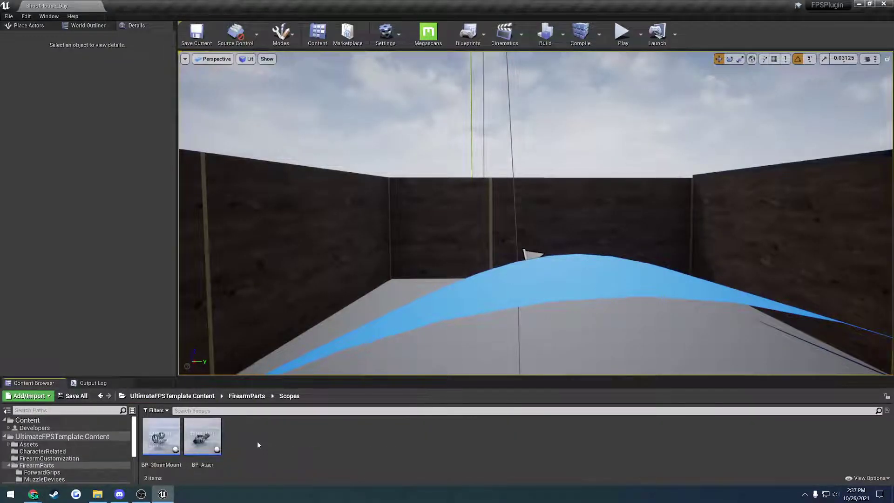
{"action": "double_click", "coordinate": [216, 432]}
{"action": "left_click", "coordinate": [59, 5]}
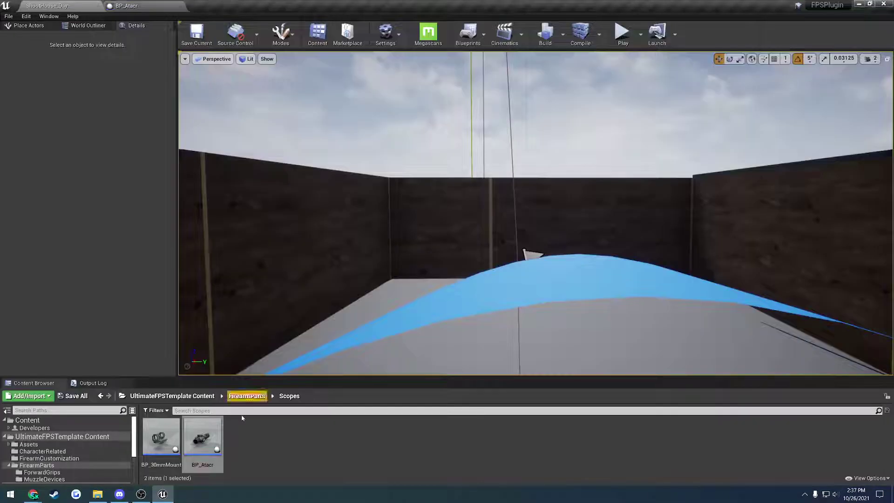
{"action": "left_click", "coordinate": [246, 396]}
{"action": "double_click", "coordinate": [327, 438]}
{"action": "double_click", "coordinate": [256, 433]}
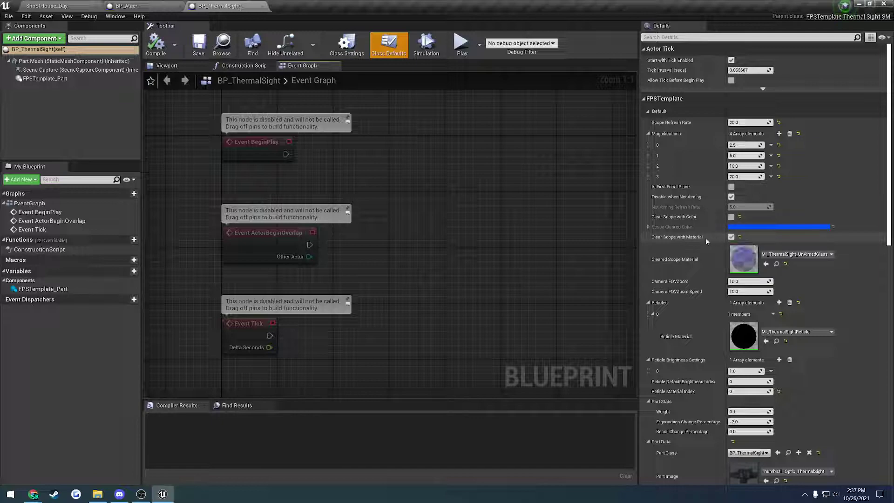
Disable Clear Scope with Material and enable Clear Scope with Color on BP_ThermalSight, and compile and save the blueprint
{"action": "left_click", "coordinate": [731, 237]}
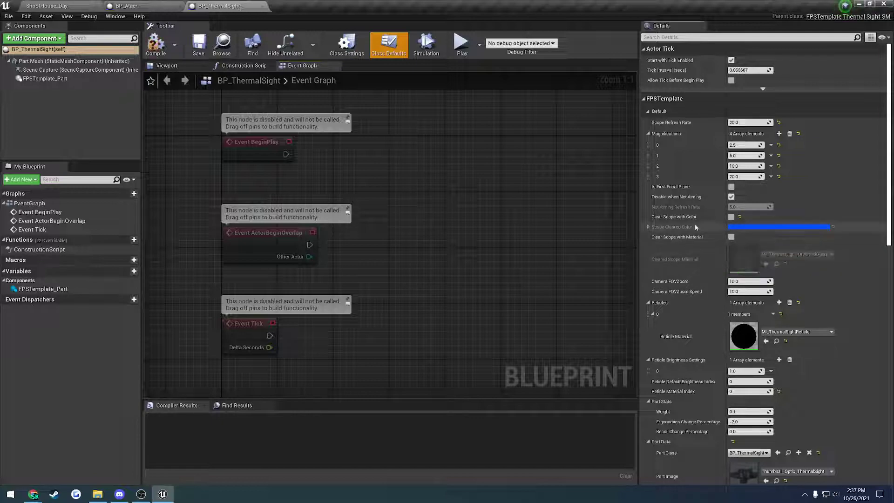
{"action": "left_click", "coordinate": [731, 217]}
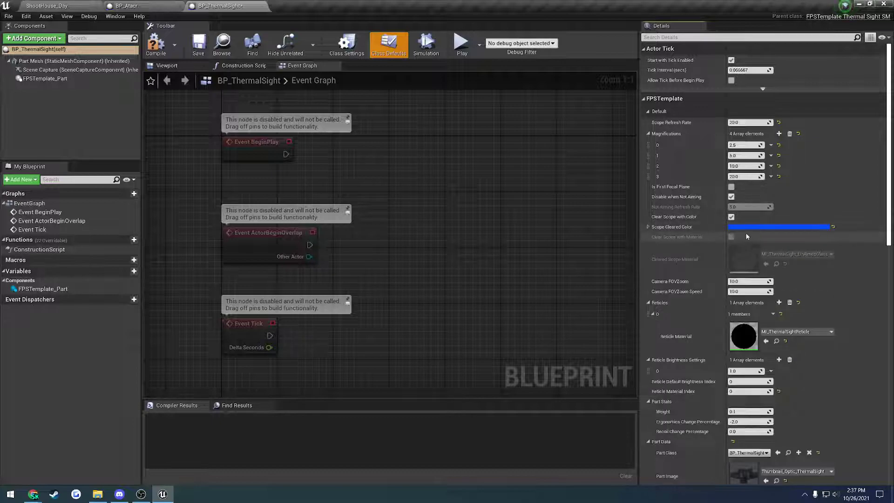
{"action": "key", "text": "F7"}
{"action": "left_click", "coordinate": [194, 46]}
Play the level, mount the thermal sight on the rifle, inspect its color-cleared lens with and without aiming, and end the session
{"action": "left_click", "coordinate": [67, 6]}
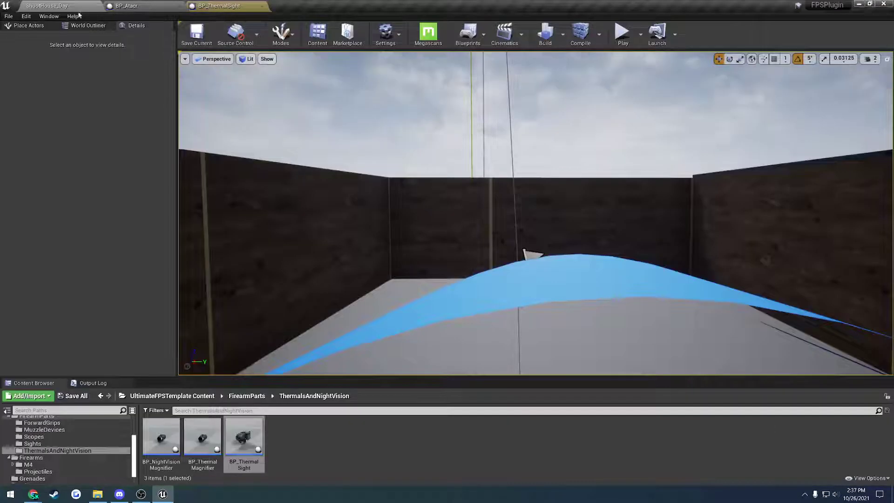
{"action": "left_click", "coordinate": [617, 37]}
{"action": "key", "text": "Tab"}
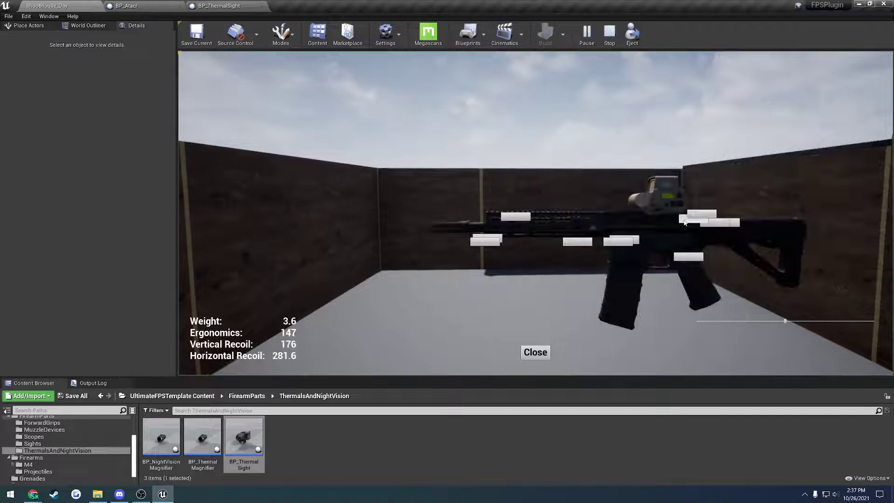
{"action": "left_click", "coordinate": [684, 220]}
{"action": "left_click", "coordinate": [693, 329]}
{"action": "left_click", "coordinate": [535, 352]}
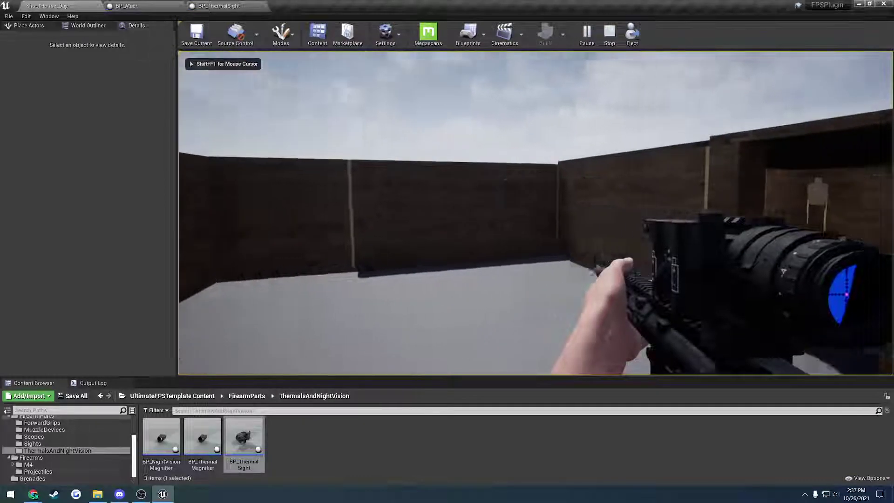
{"action": "key", "text": "w"}
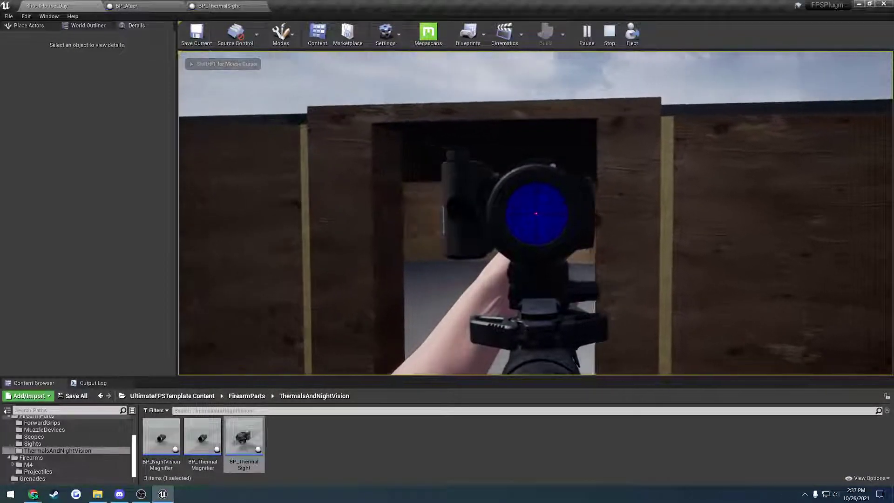
{"action": "right_click", "coordinate": [536, 213]}
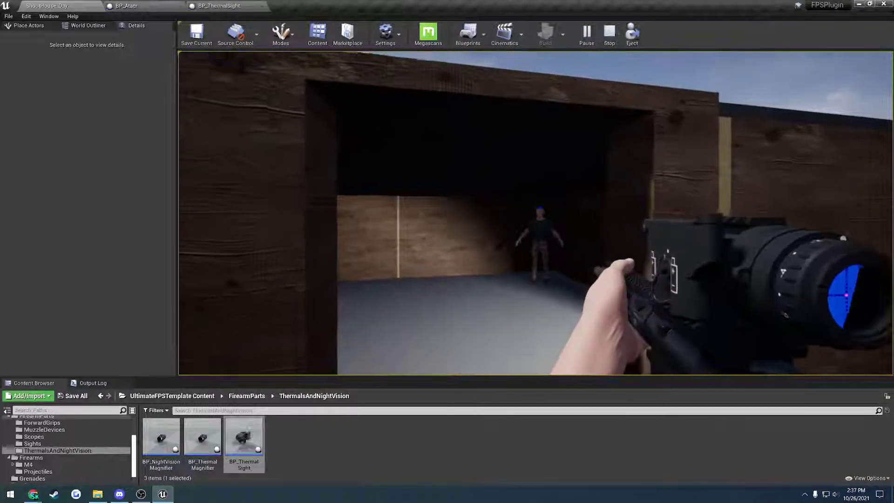
{"action": "key", "text": "F8"}
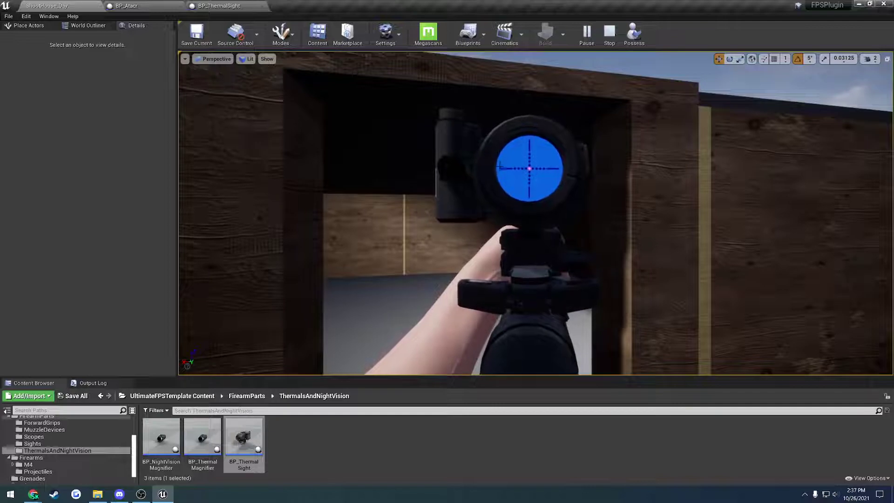
{"action": "key", "text": "Escape"}
Set the Scope Cleared Color of BP_ThermalSight to red and compile the blueprint
{"action": "left_click", "coordinate": [210, 5]}
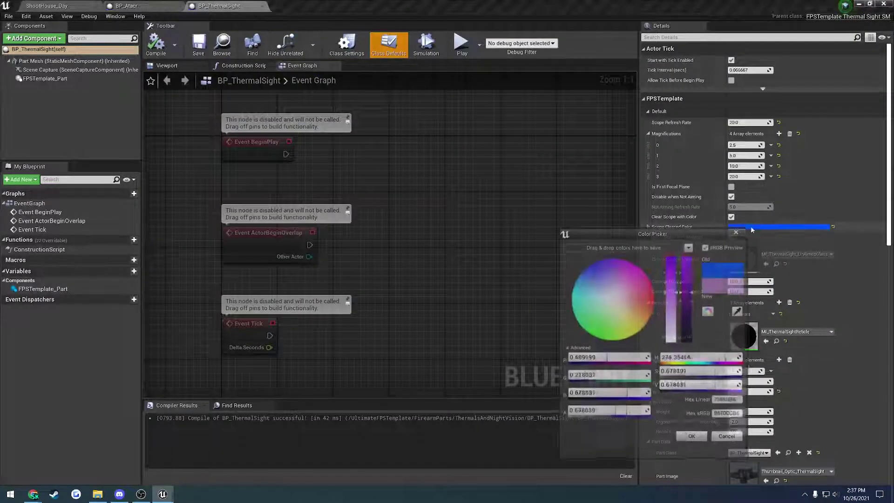
{"action": "left_click", "coordinate": [792, 227]}
{"action": "left_click", "coordinate": [652, 305]}
{"action": "left_click", "coordinate": [694, 439]}
{"action": "left_click", "coordinate": [157, 45]}
Play the level with the thermal sight mounted, inspect the lens with the red cleared color, and stop playing
{"action": "left_click", "coordinate": [48, 6]}
{"action": "left_click", "coordinate": [622, 33]}
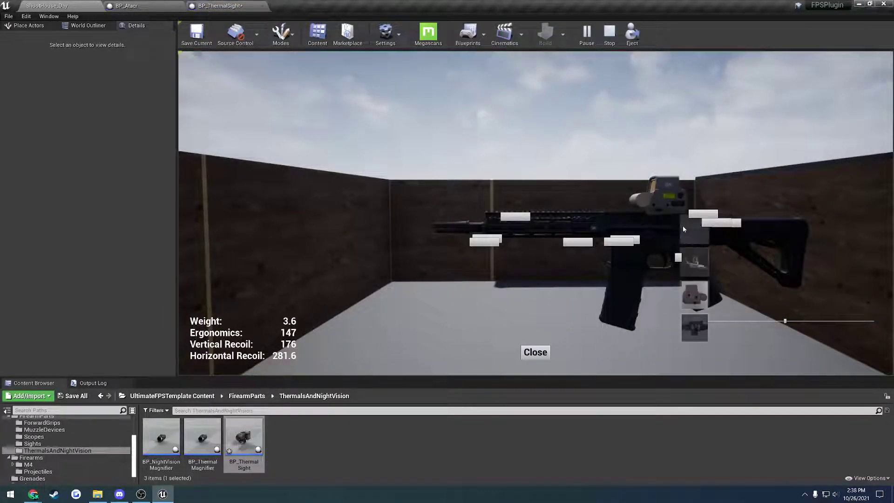
{"action": "left_click", "coordinate": [699, 330]}
{"action": "key", "text": "Tab"}
{"action": "key", "text": "F8"}
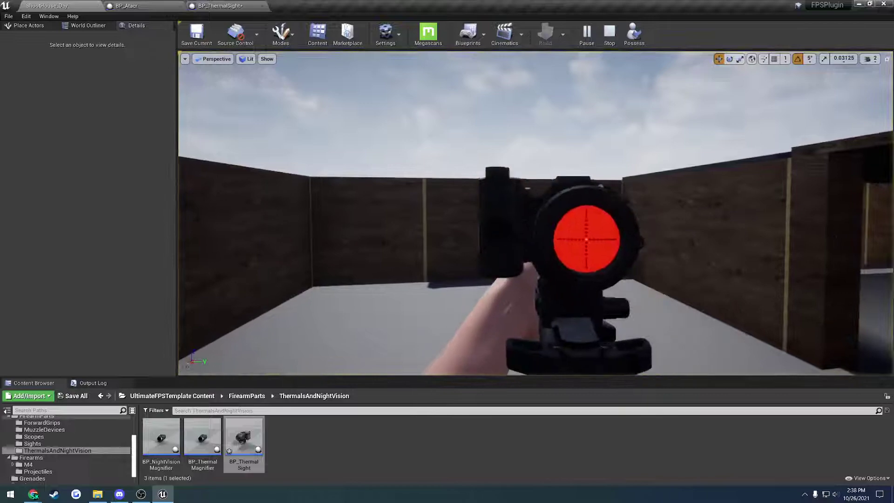
{"action": "key", "text": "Escape"}
Undo the Scope Cleared Color edit, replace Clear Scope with Color by Clear Scope with Material on BP_ThermalSight, and compile
{"action": "left_click", "coordinate": [228, 6]}
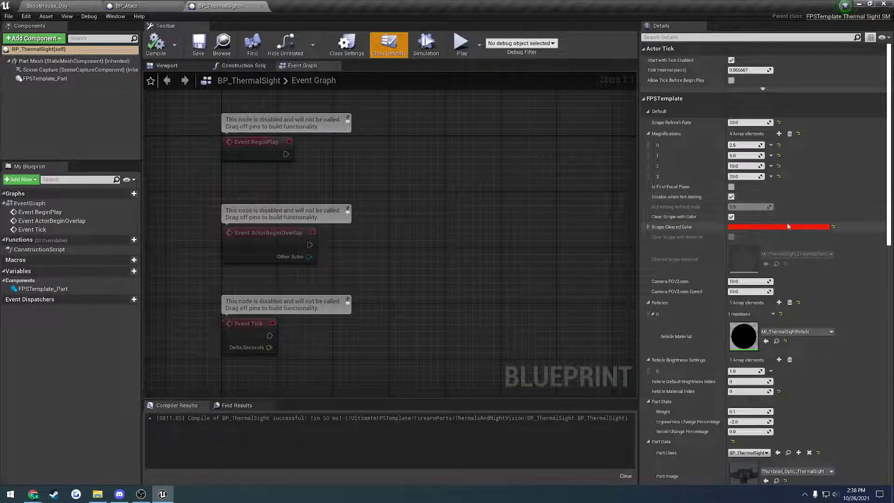
{"action": "key", "text": "ctrl+z"}
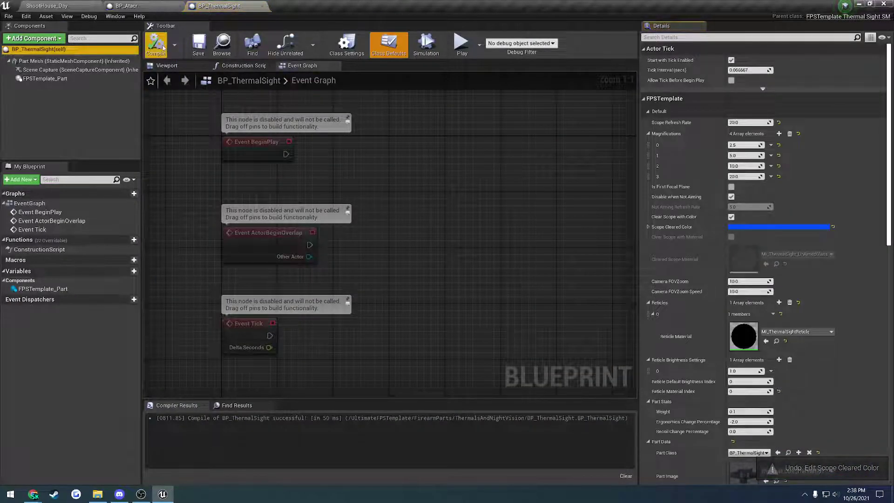
{"action": "left_click", "coordinate": [163, 47]}
{"action": "left_click", "coordinate": [731, 218]}
{"action": "left_click", "coordinate": [731, 237]}
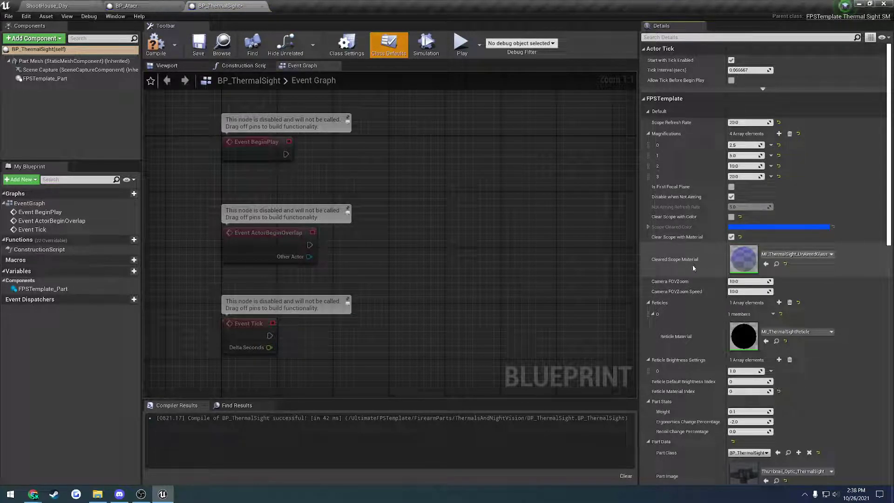
{"action": "left_click", "coordinate": [155, 45]}
Play the level with the thermal sight mounted, compare its material-cleared glass while aiming and not aiming, and end the session
{"action": "left_click", "coordinate": [52, 6]}
{"action": "left_click", "coordinate": [621, 32]}
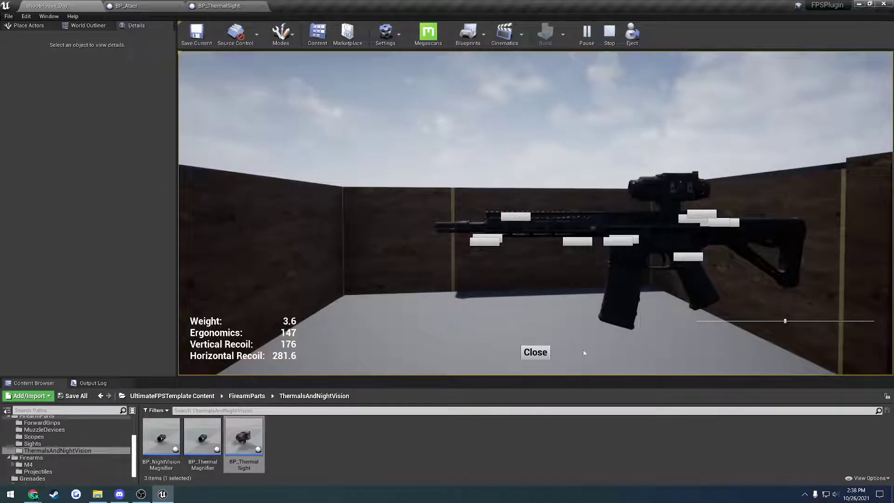
{"action": "left_click", "coordinate": [535, 352]}
{"action": "key", "text": "w"}
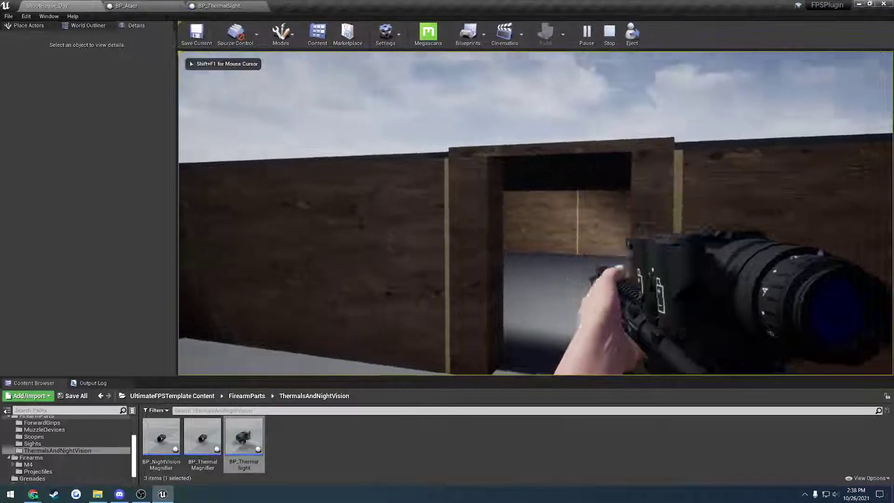
{"action": "right_click", "coordinate": [535, 213]}
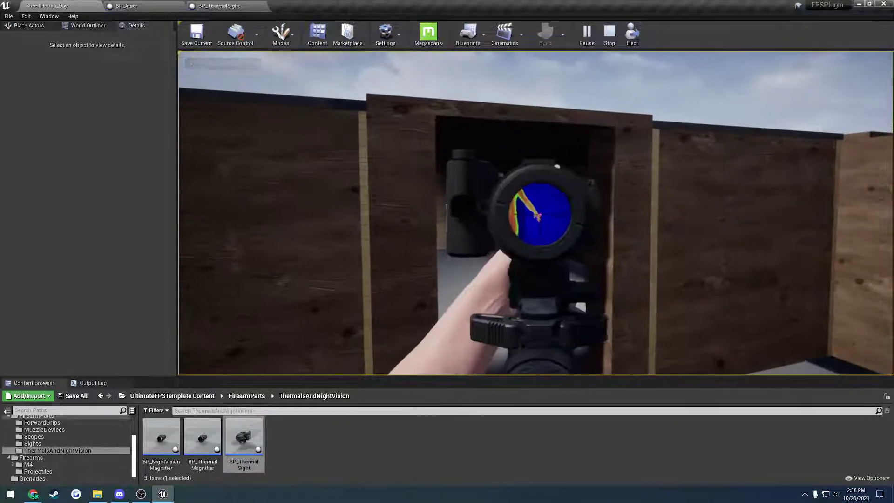
{"action": "key", "text": "F8"}
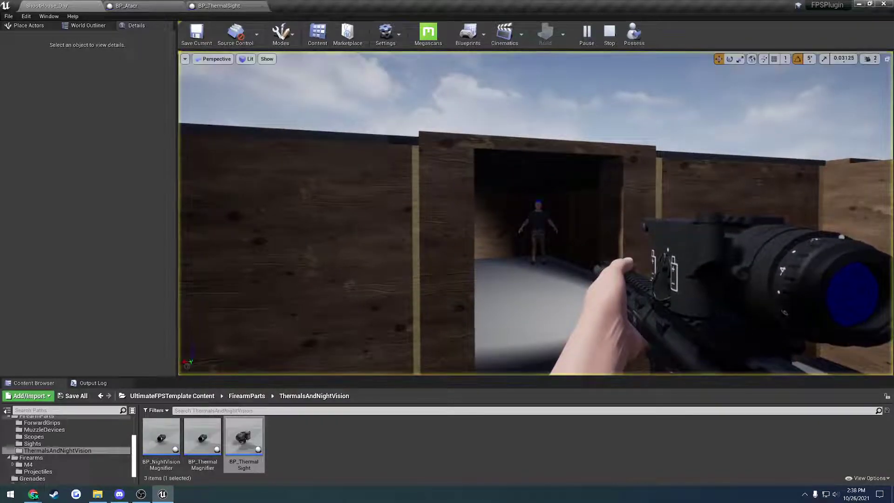
{"action": "middle_click_drag", "start_coordinate": [535, 213], "coordinate": [615, 243]}
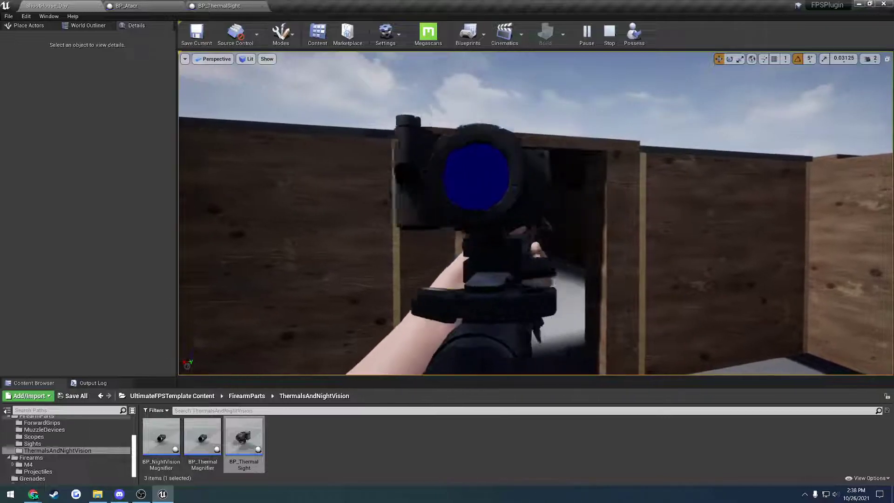
{"action": "key", "text": "Escape"}
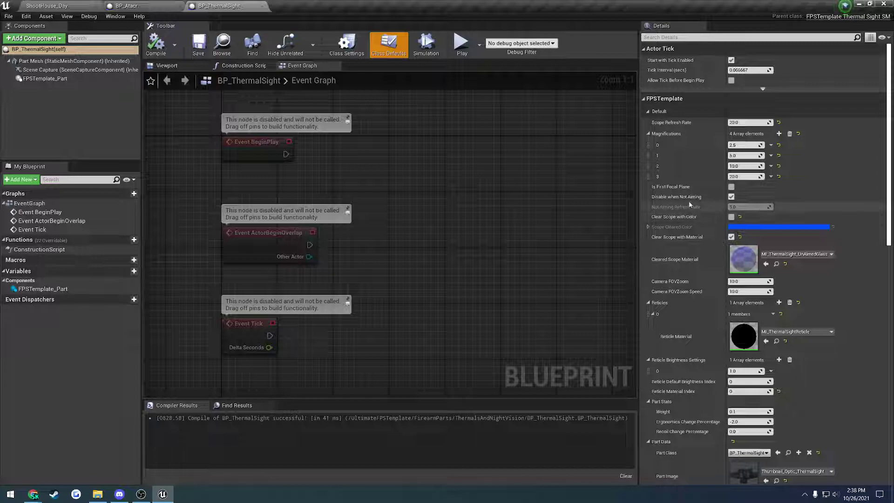
Disable Clear Scope with Material and Disable when Not Aiming on BP_ThermalSight and compile the blueprint
{"action": "left_click", "coordinate": [732, 237]}
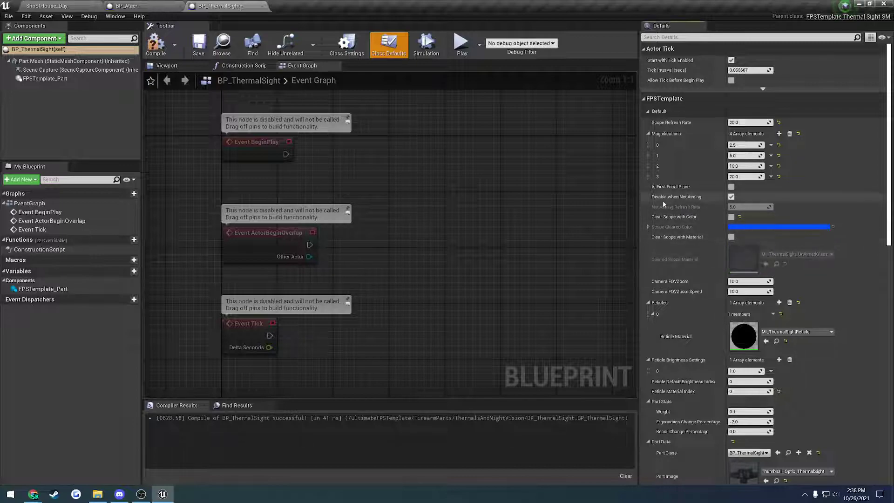
{"action": "left_click", "coordinate": [731, 196]}
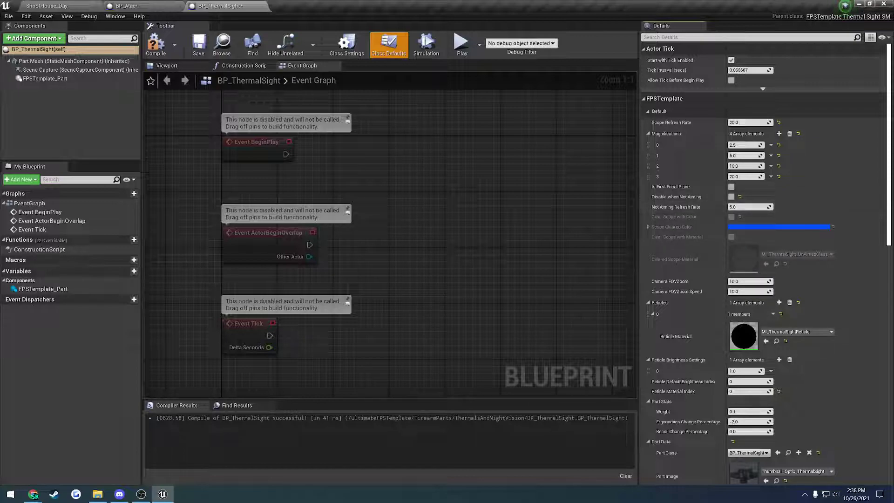
{"action": "left_click", "coordinate": [155, 45]}
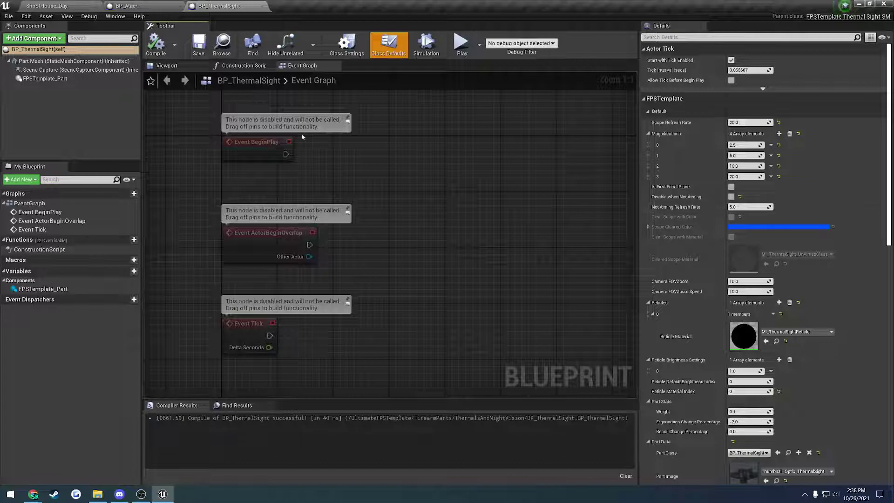
Play the ShootHouse_Day level full screen with the thermal sight mounted on the firearm
{"action": "left_click", "coordinate": [46, 5]}
{"action": "left_click", "coordinate": [622, 33]}
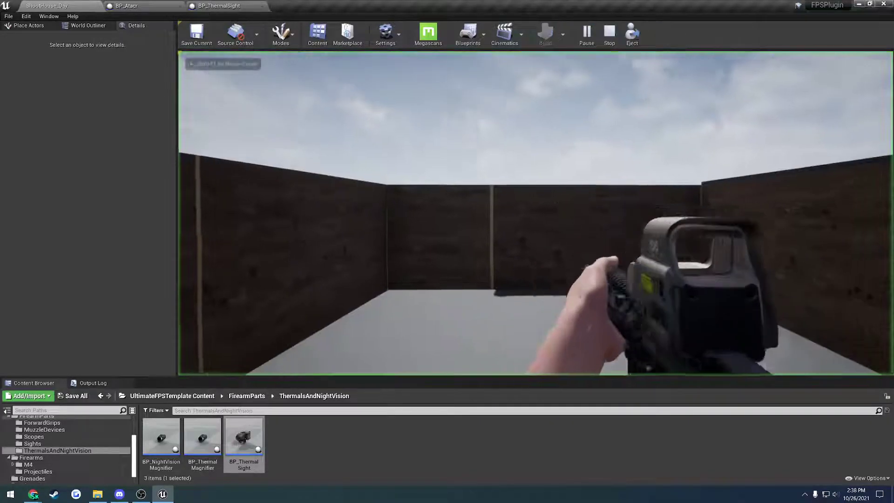
{"action": "left_click", "coordinate": [696, 219]}
{"action": "left_click", "coordinate": [697, 324]}
{"action": "left_click", "coordinate": [535, 353]}
{"action": "key", "text": "F11"}
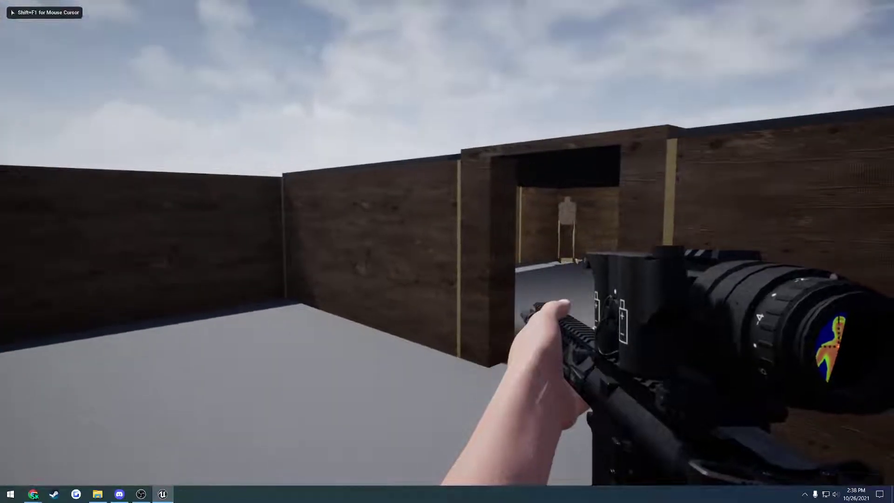
Compare the thermal sight's lens refresh while aiming at the target, leaning, and not aiming, and end the play session
{"action": "right_click", "coordinate": [447, 252]}
{"action": "right_click", "coordinate": [447, 251]}
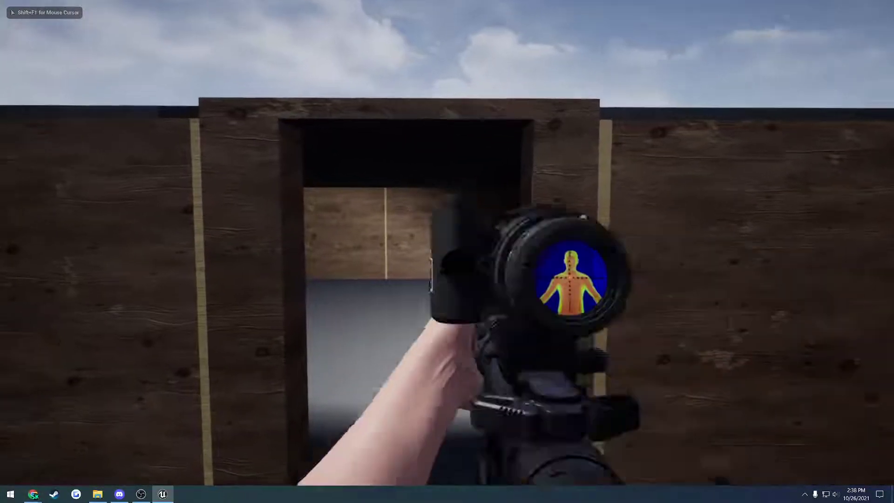
{"action": "right_click", "coordinate": [447, 252]}
{"action": "key", "text": "a"}
{"action": "key", "text": "d"}
{"action": "key", "text": "a"}
{"action": "key", "text": "e"}
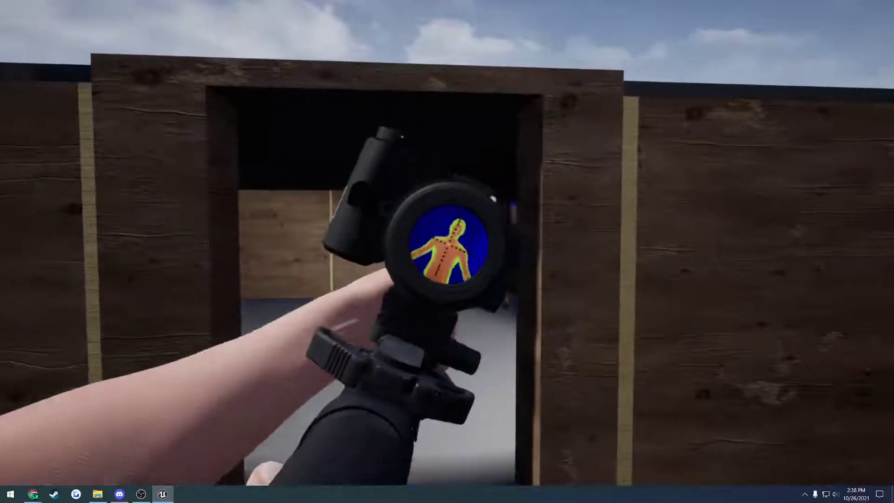
{"action": "key", "text": "q"}
{"action": "key", "text": "d"}
{"action": "key", "text": "a"}
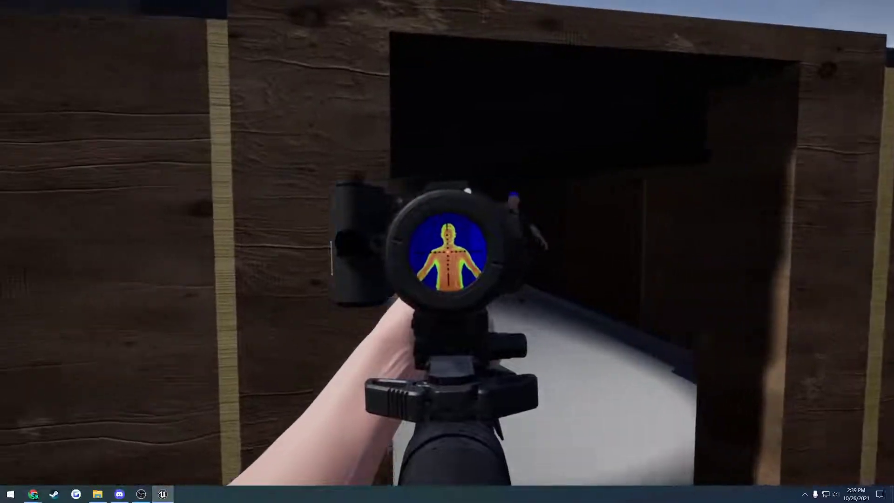
{"action": "key", "text": "d"}
{"action": "key", "text": "d"}
{"action": "key", "text": "a"}
{"action": "right_click", "coordinate": [446, 252]}
{"action": "key", "text": "d"}
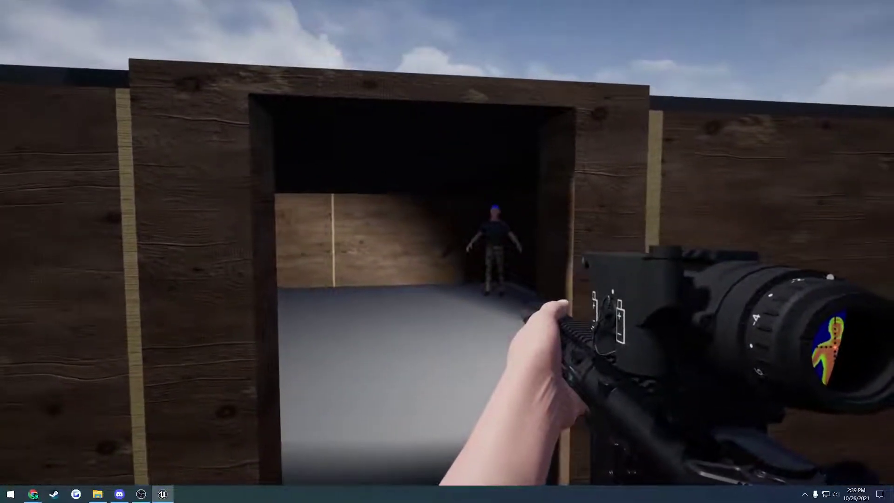
{"action": "right_click", "coordinate": [447, 251]}
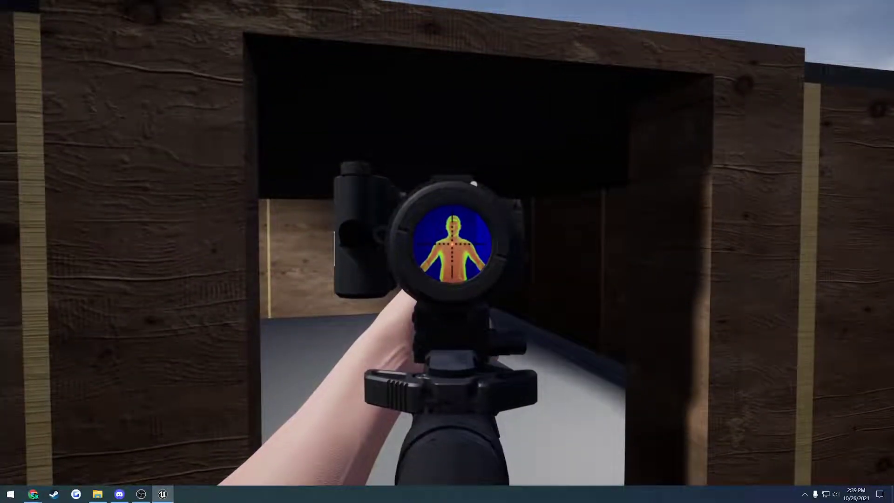
{"action": "right_click", "coordinate": [447, 251]}
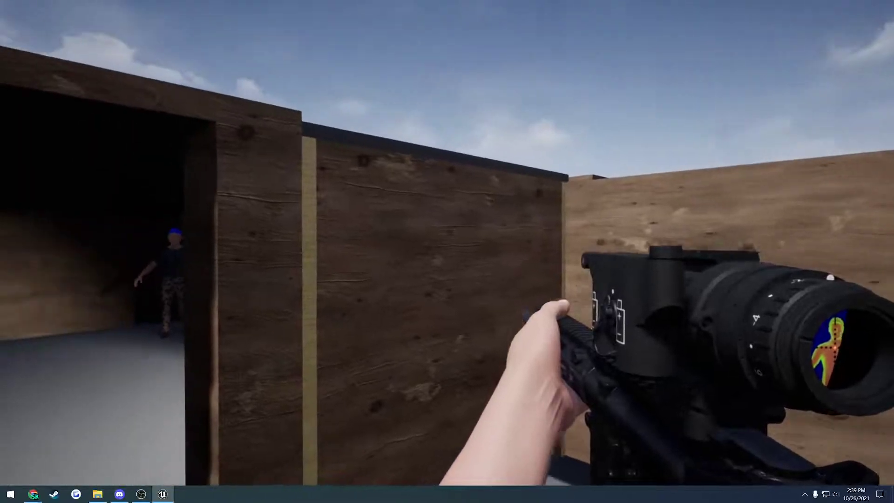
{"action": "key", "text": "Escape"}
On BP_ThermalSight, enable Disable when Not Aiming, replace Clear Scope with Color by Clear Scope with Material, compile, and close the open blueprints
{"action": "left_click", "coordinate": [202, 7]}
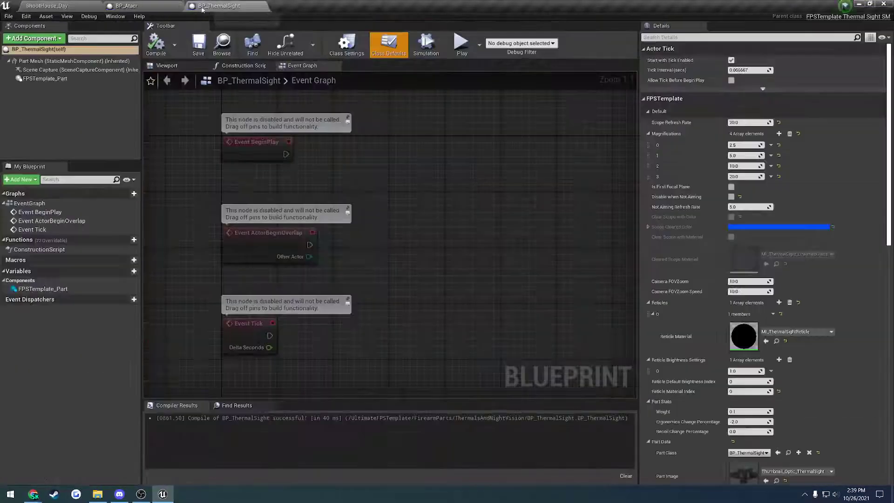
{"action": "left_click", "coordinate": [731, 196]}
{"action": "left_click", "coordinate": [732, 217]}
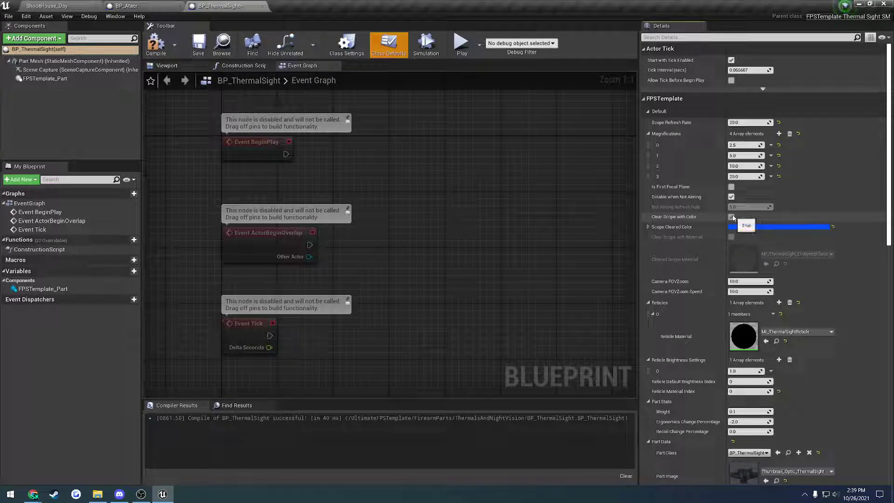
{"action": "left_click", "coordinate": [732, 216]}
{"action": "left_click", "coordinate": [731, 237]}
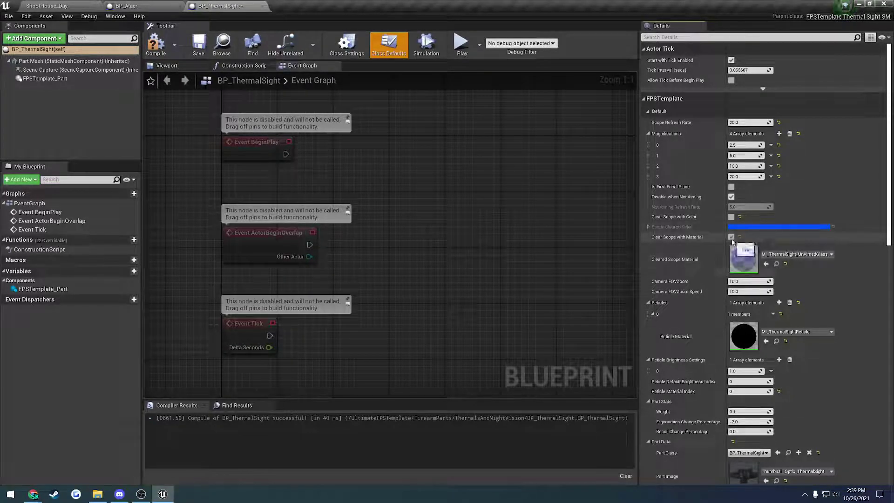
{"action": "left_click", "coordinate": [169, 51]}
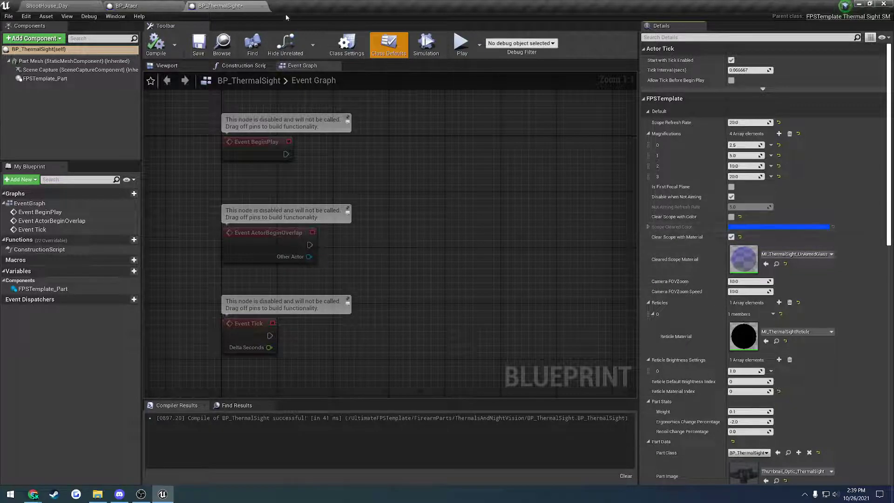
{"action": "left_click", "coordinate": [264, 6]}
{"action": "left_click", "coordinate": [181, 6]}
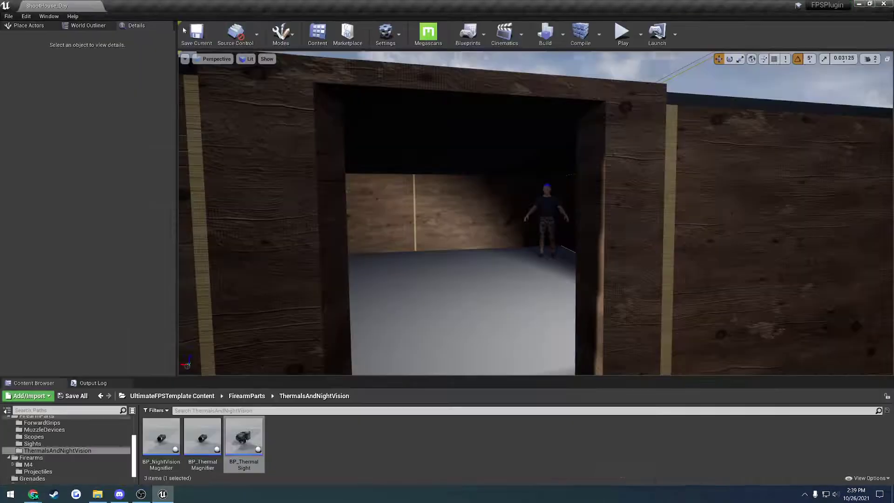
Switch to the Google Docs changelog and highlight the M-LOK to pic rail adapter entry and the forward grip adapter feature
{"action": "left_click", "coordinate": [130, 462]}
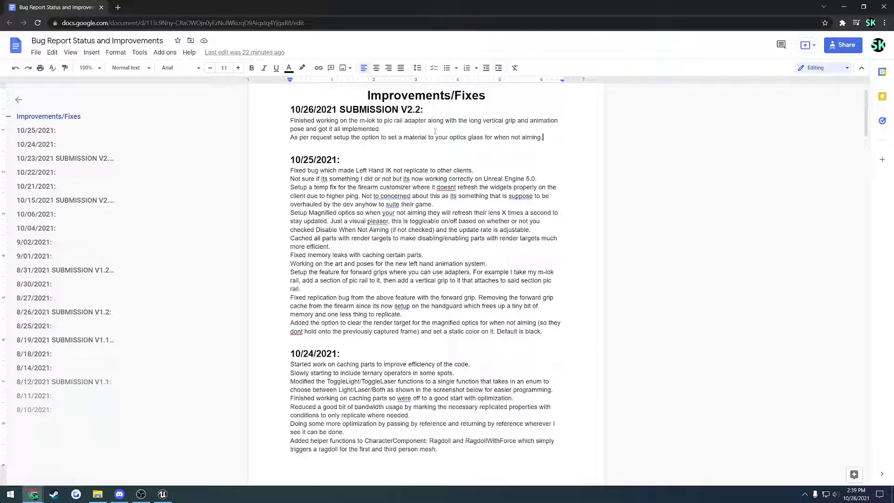
{"action": "left_click_drag", "start_coordinate": [371, 129], "coordinate": [291, 120]}
{"action": "left_click", "coordinate": [291, 120]}
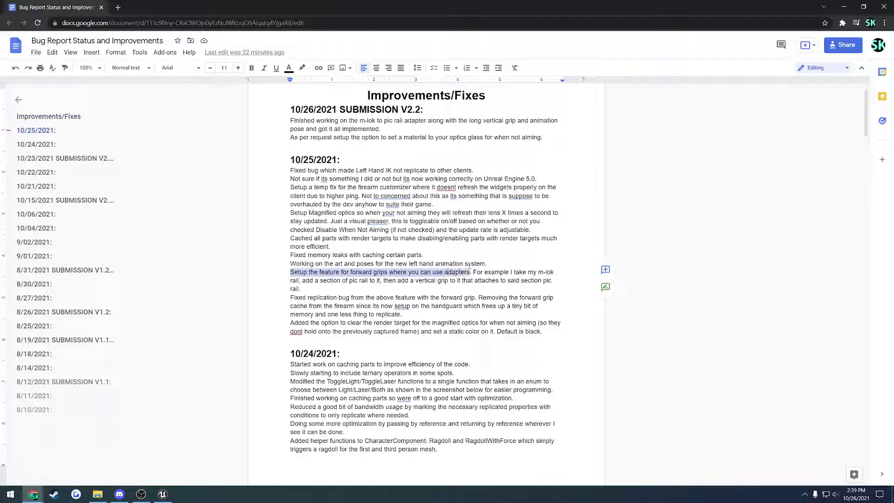
{"action": "left_click", "coordinate": [470, 271]}
Switch to Unreal Editor, open BP_M-LokPicatinyAdapter from FirearmParts, and examine how the grip attaches to the rail from several angles
{"action": "left_click", "coordinate": [163, 493]}
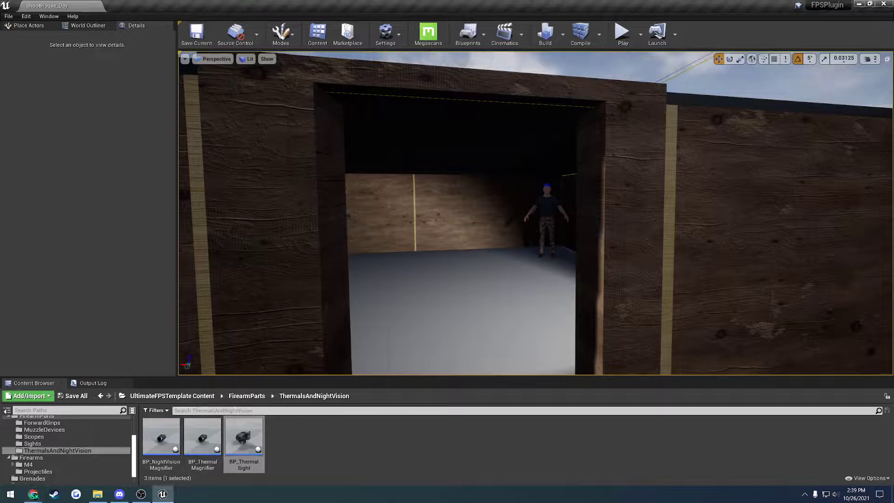
{"action": "left_click", "coordinate": [246, 396]}
{"action": "double_click", "coordinate": [534, 435]}
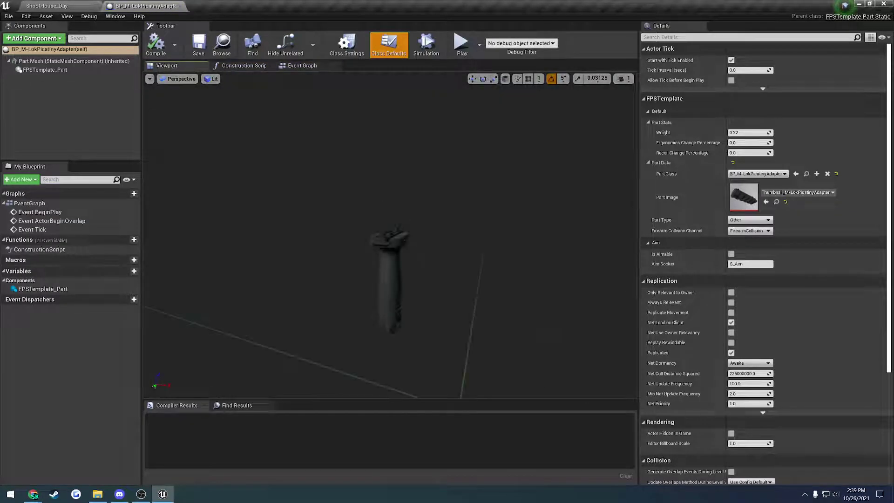
{"action": "scroll", "coordinate": [441, 255], "scroll_direction": "up", "scroll_amount": 8}
{"action": "left_click", "coordinate": [441, 255]}
{"action": "left_click_drag", "start_coordinate": [440, 255], "coordinate": [470, 256], "text": "alt"}
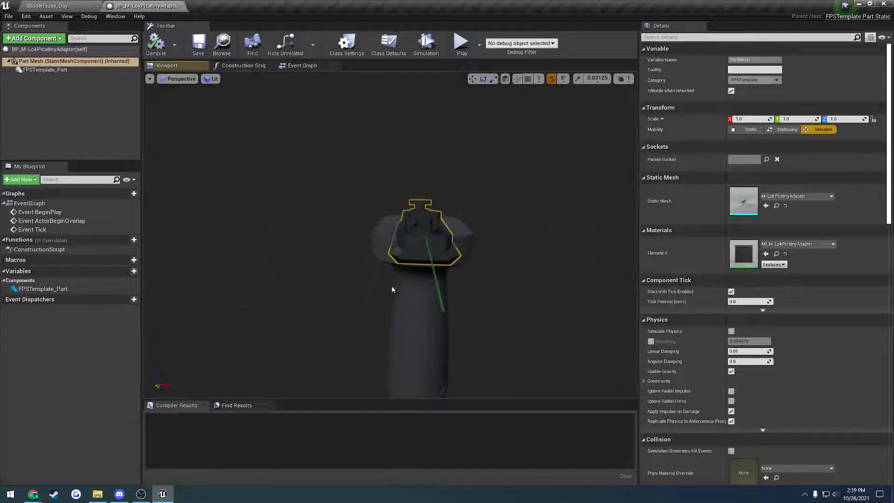
{"action": "left_click", "coordinate": [441, 322]}
{"action": "right_click_drag", "start_coordinate": [441, 322], "coordinate": [419, 314]}
{"action": "key", "text": "d"}
{"action": "key", "text": "a"}
{"action": "left_click", "coordinate": [378, 251]}
{"action": "left_click_drag", "start_coordinate": [378, 250], "coordinate": [493, 186], "text": "alt"}
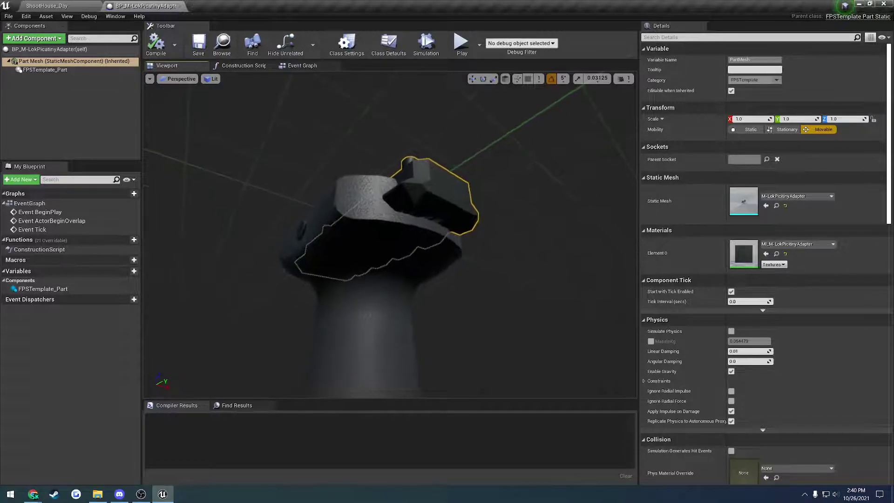
Reset the preview static mesh of the adapter's FPSTemplate_Part component to None, and compile and save the blueprint
{"action": "left_click", "coordinate": [373, 298]}
{"action": "left_click", "coordinate": [786, 332]}
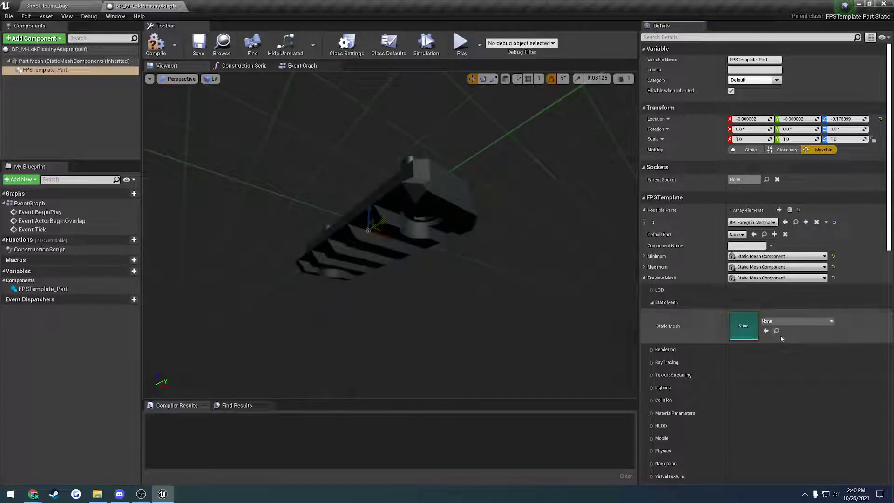
{"action": "mouse_move", "coordinate": [502, 270]}
{"action": "right_mouse_down"}
{"action": "mouse_move", "coordinate": [587, 298]}
{"action": "mouse_move", "coordinate": [615, 321]}
{"action": "mouse_move", "coordinate": [466, 291]}
{"action": "right_mouse_up"}
{"action": "left_click", "coordinate": [156, 44]}
{"action": "left_click", "coordinate": [199, 45]}
Open the BP_Foregrip_Vertical blueprint from the ForwardGrips folder in FirearmParts
{"action": "left_click", "coordinate": [78, 7]}
{"action": "left_click", "coordinate": [187, 396]}
{"action": "double_click", "coordinate": [283, 441]}
{"action": "double_click", "coordinate": [161, 435]}
{"action": "double_click", "coordinate": [200, 435]}
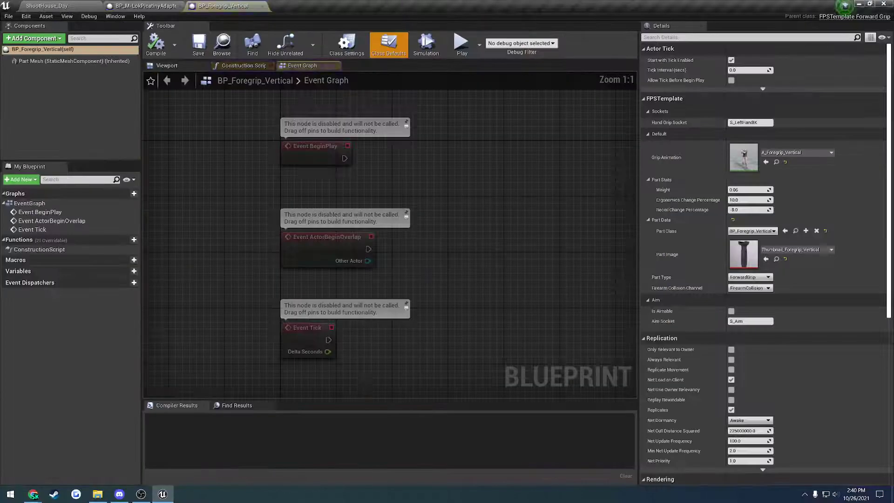
Open BP_Foregrip_VerticalStubby, examine the mounting surface of its mesh, and close the blueprint
{"action": "left_click", "coordinate": [47, 5]}
{"action": "double_click", "coordinate": [248, 435]}
{"action": "left_click", "coordinate": [356, 68]}
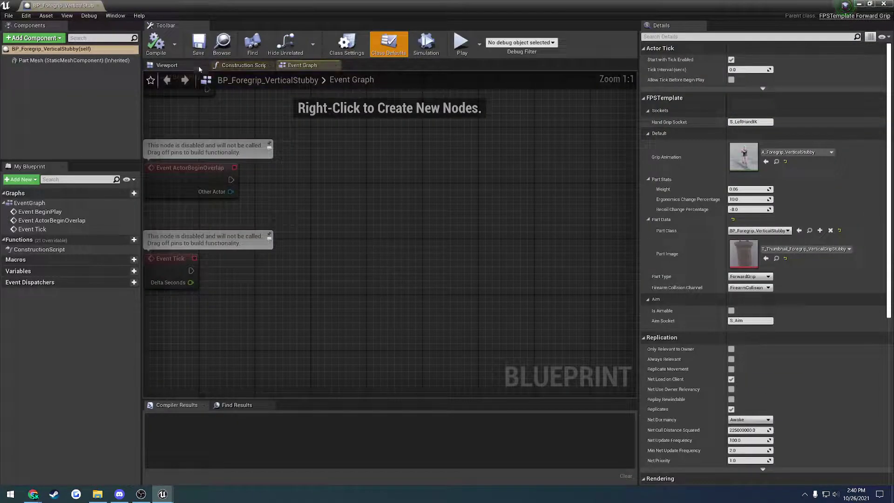
{"action": "left_click", "coordinate": [199, 65]}
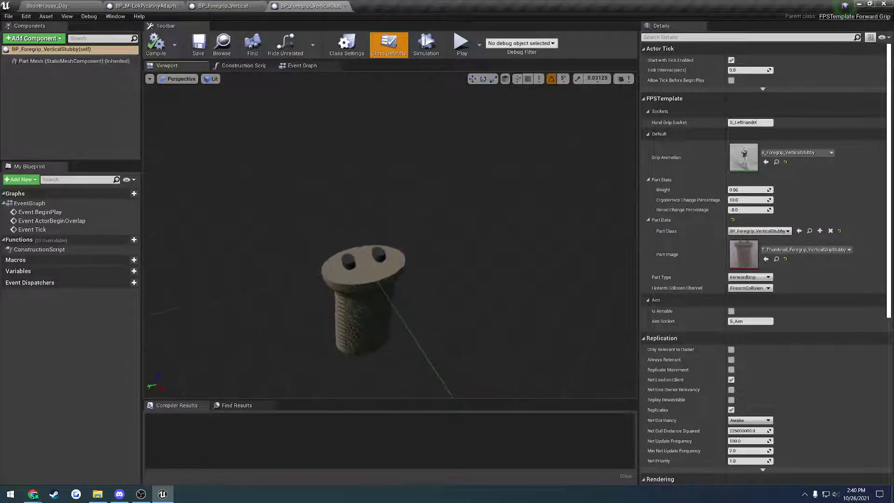
{"action": "left_click", "coordinate": [347, 6]}
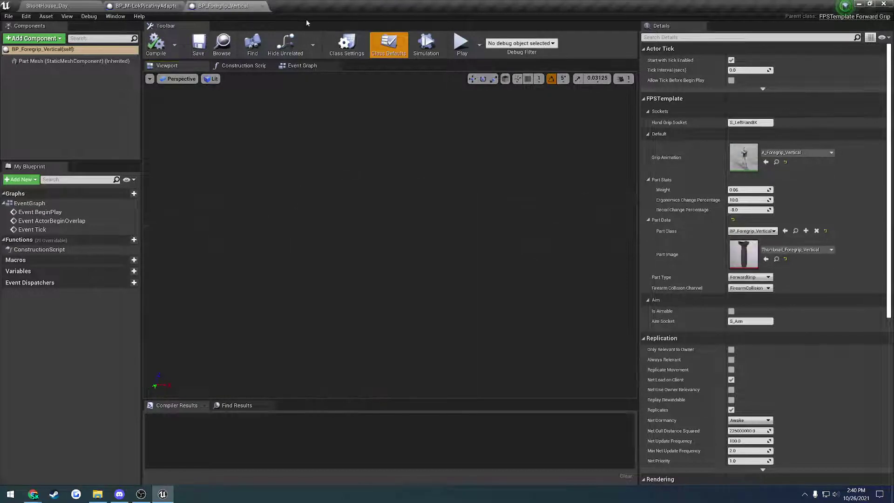
Examine the rail clamp of BP_Foregrip_Vertical, close that blueprint, and view the bare M-LOK Picatinny adapter mesh
{"action": "key", "text": "f"}
{"action": "right_click_drag", "start_coordinate": [417, 248], "coordinate": [433, 273]}
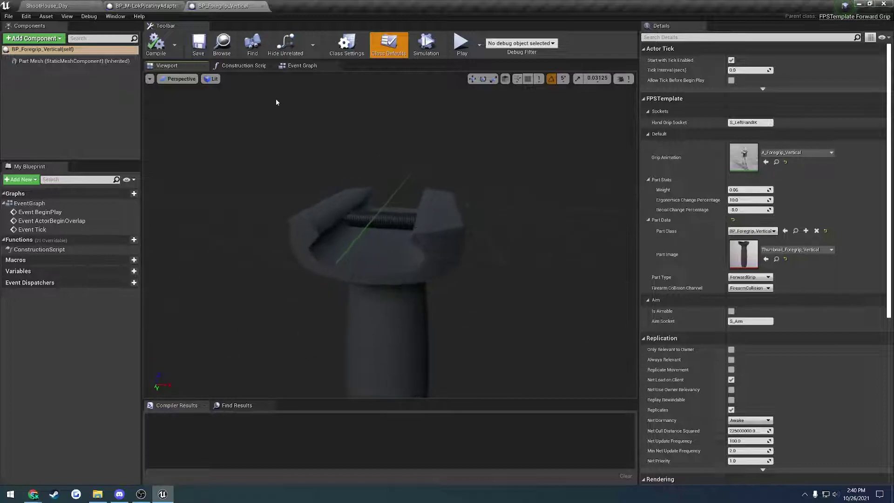
{"action": "left_click", "coordinate": [262, 6]}
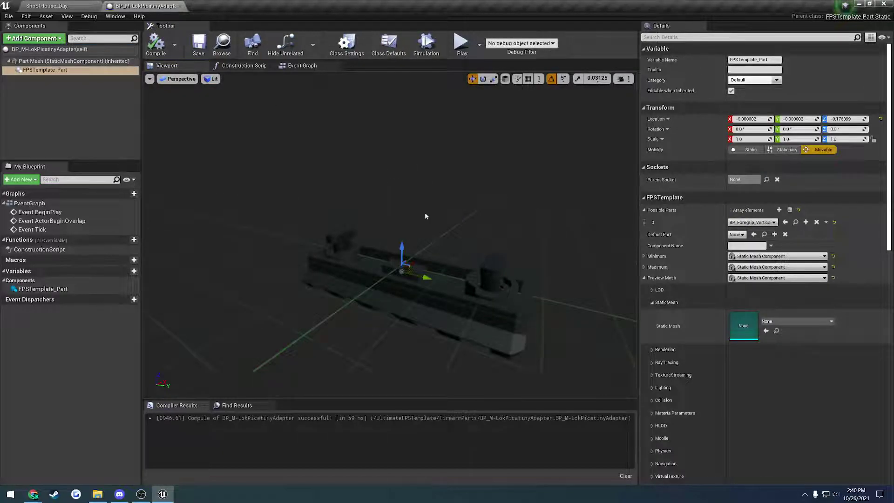
{"action": "right_click_drag", "start_coordinate": [385, 187], "coordinate": [397, 200]}
Play the ShootHouse_Day level full screen and bring up the firearm customizer
{"action": "left_click", "coordinate": [77, 6]}
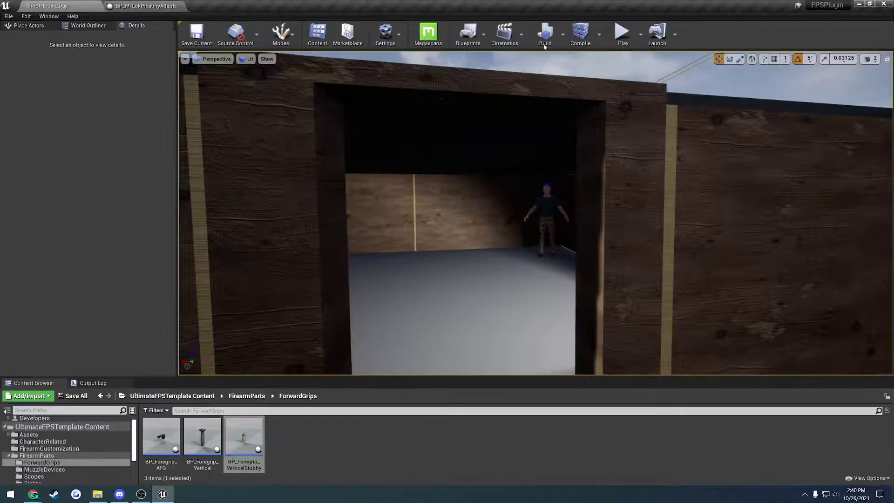
{"action": "left_click", "coordinate": [624, 34]}
{"action": "key", "text": "F11"}
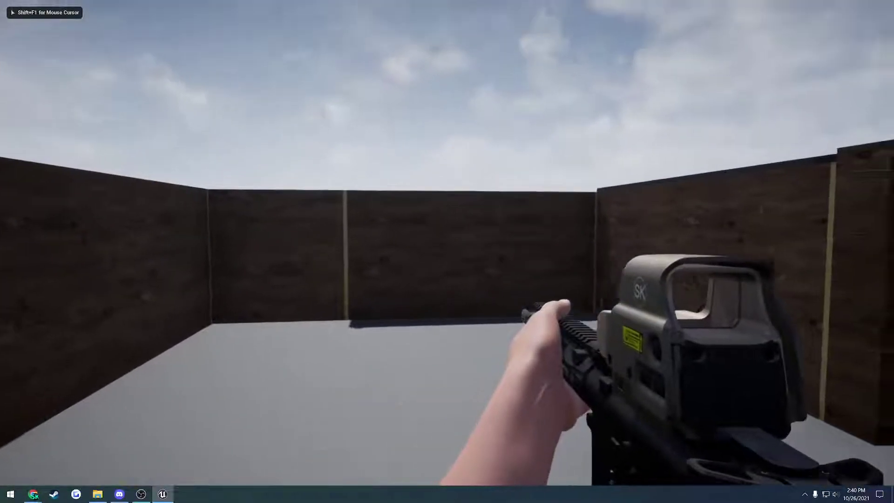
{"action": "key", "text": "Tab"}
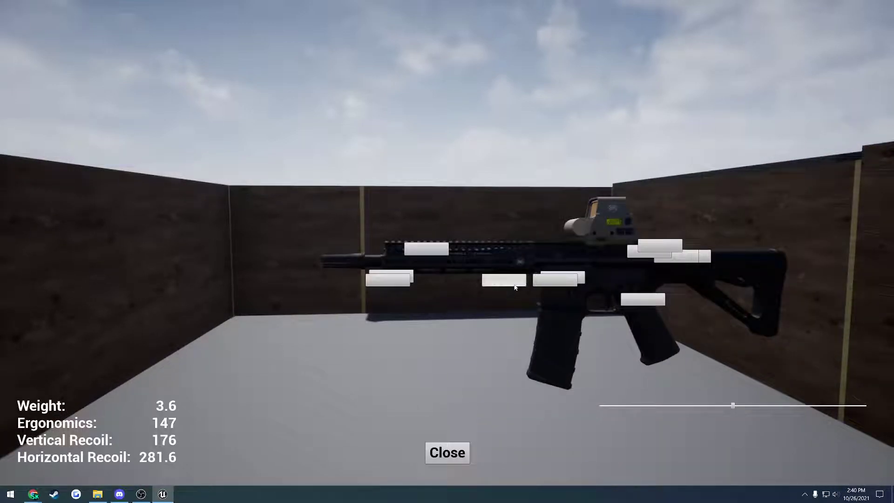
Mount the stubby vertical grip under the handguard, view it outside the customizer, and swap it for the angled foregrip
{"action": "left_click", "coordinate": [496, 285]}
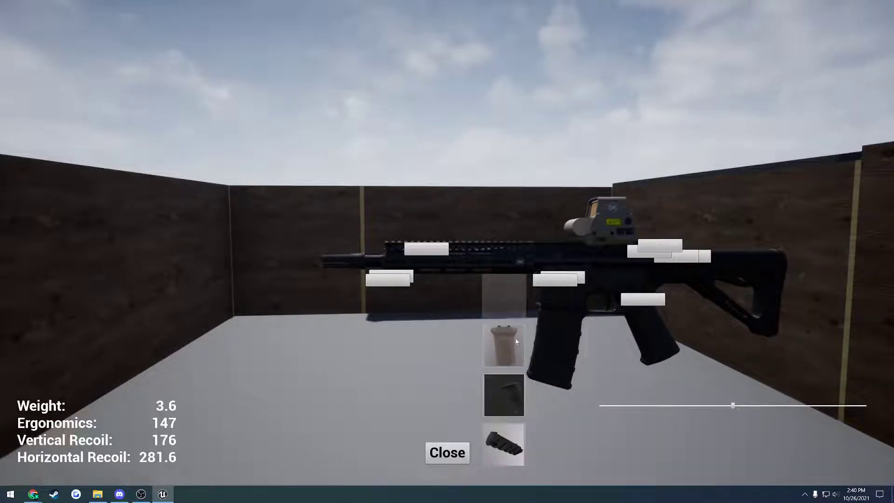
{"action": "left_click", "coordinate": [497, 346]}
{"action": "left_click", "coordinate": [447, 453]}
{"action": "key", "text": "Tab"}
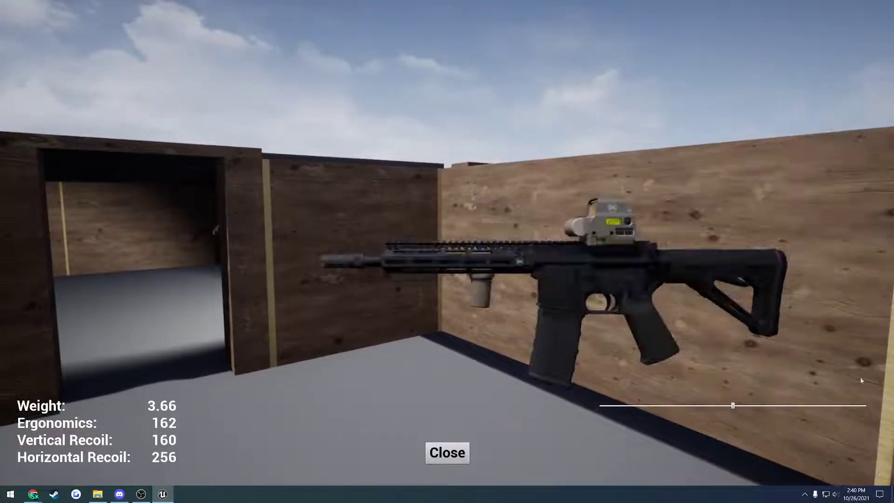
{"action": "left_click", "coordinate": [501, 283]}
{"action": "left_click", "coordinate": [498, 355]}
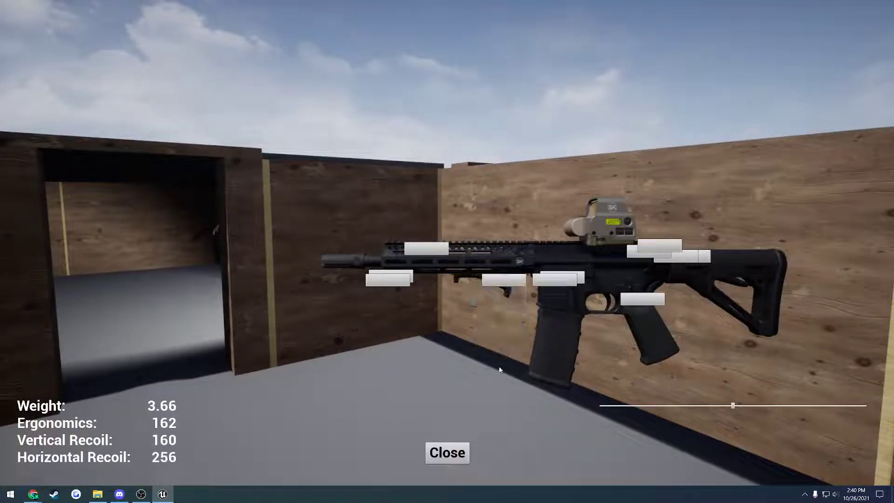
Replace the angled foregrip with the M-LOK Picatinny adapter, attach the long vertical grip to it, and close the customizer
{"action": "left_click", "coordinate": [487, 282]}
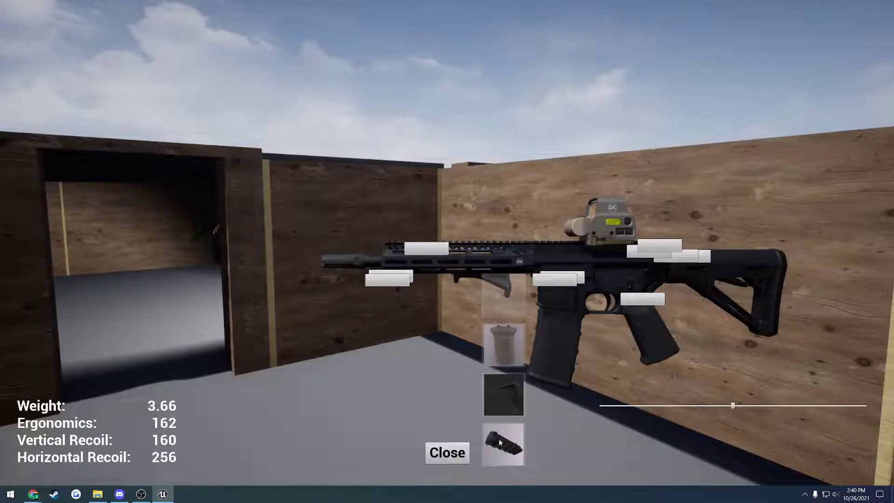
{"action": "left_click", "coordinate": [510, 449]}
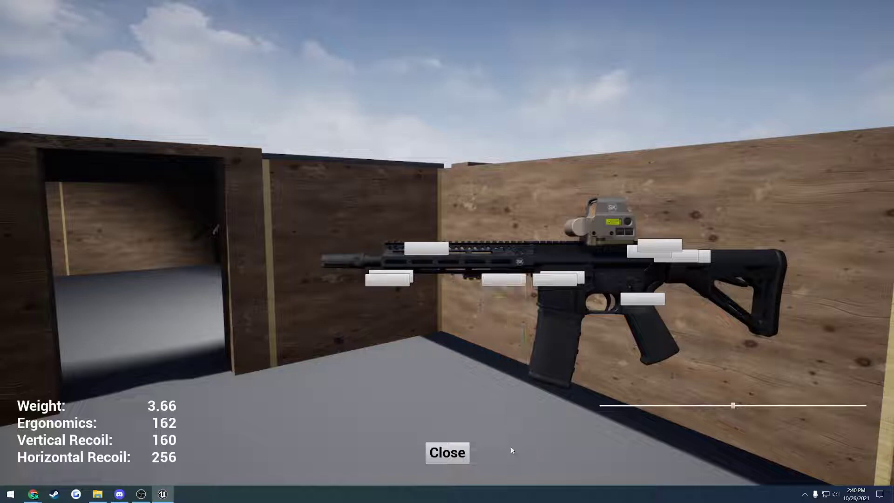
{"action": "left_click", "coordinate": [505, 283]}
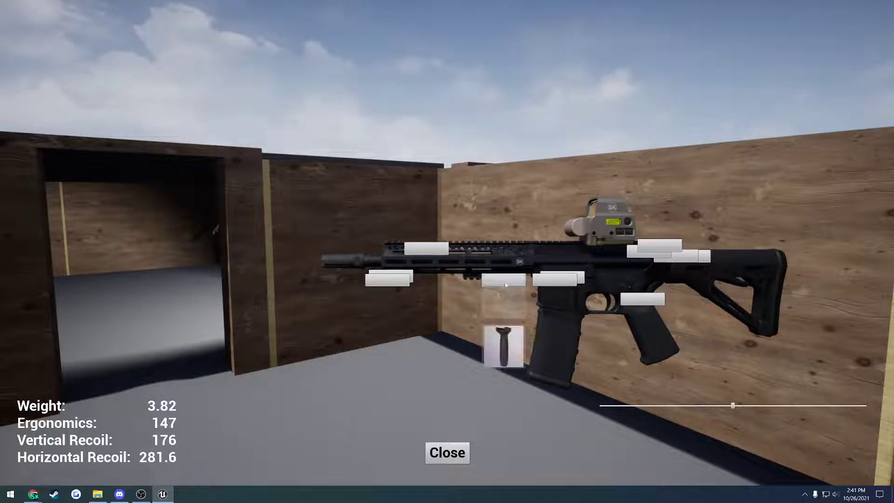
{"action": "left_click", "coordinate": [508, 341]}
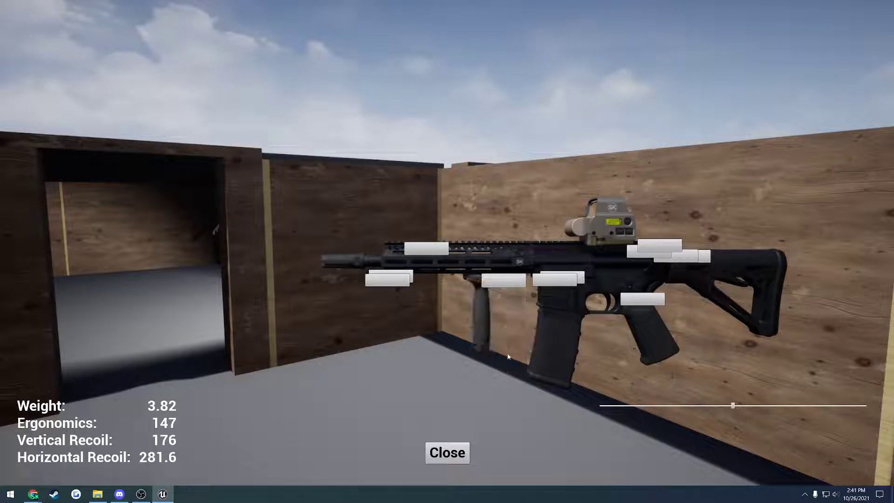
{"action": "left_click", "coordinate": [447, 452]}
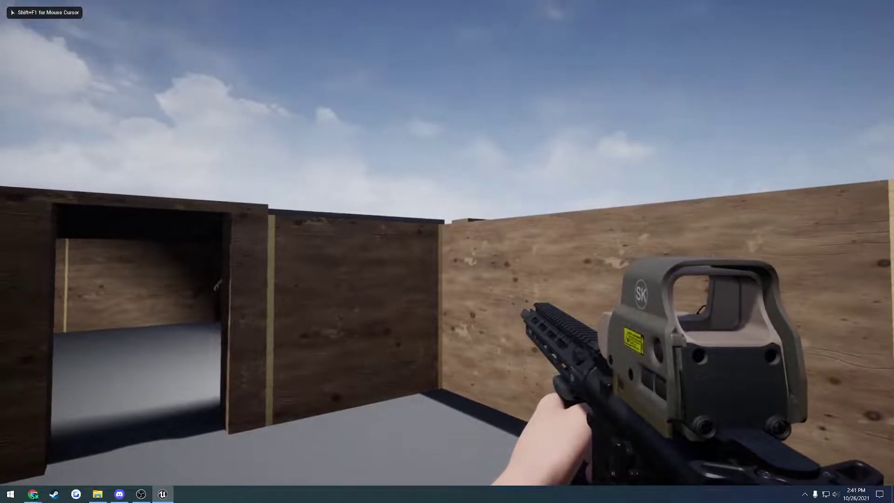
End the full-screen play session of ShootHouse_Day and save all project changes
{"action": "key", "text": "Escape"}
{"action": "key", "text": "Escape"}
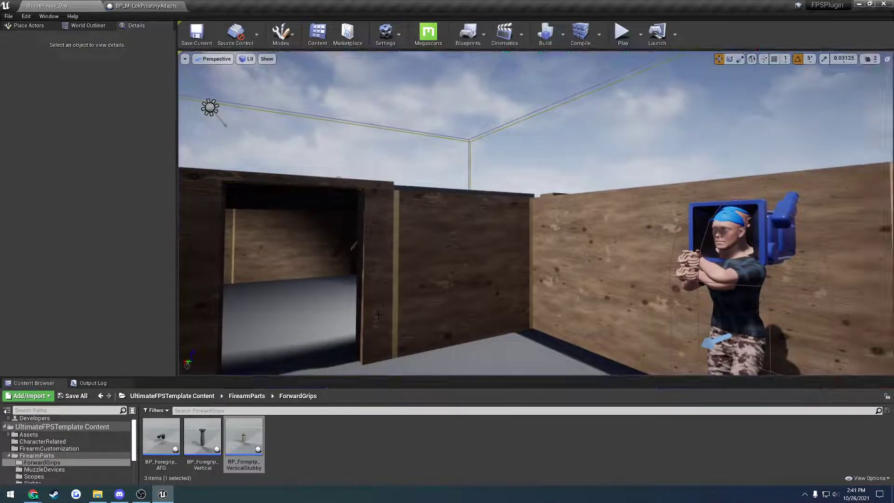
{"action": "left_click", "coordinate": [9, 17]}
{"action": "left_click", "coordinate": [23, 90]}
Return to the UltimateFPSTemplate Content root folder, save everything again, and close the M-LOK Picatinny adapter blueprint
{"action": "right_click_drag", "start_coordinate": [447, 205], "coordinate": [447, 252]}
{"action": "key", "text": "s"}
{"action": "right_click_drag", "start_coordinate": [468, 214], "coordinate": [493, 216]}
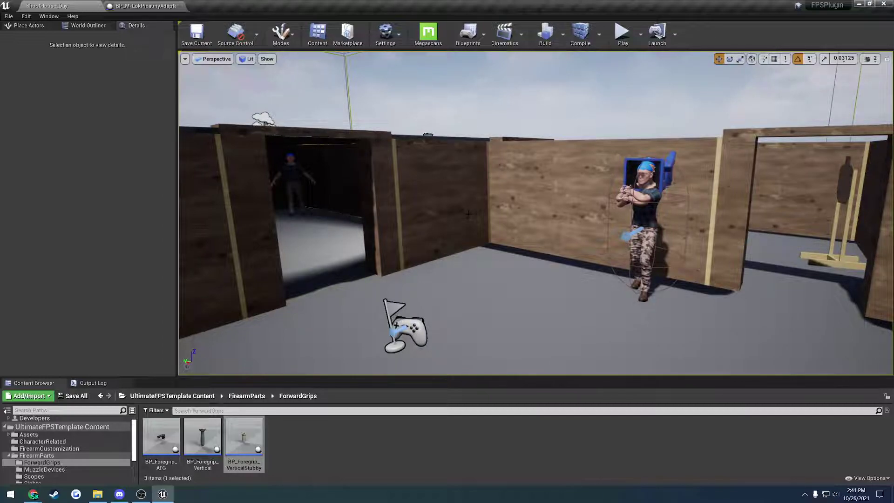
{"action": "left_click", "coordinate": [173, 396]}
{"action": "left_click", "coordinate": [8, 16]}
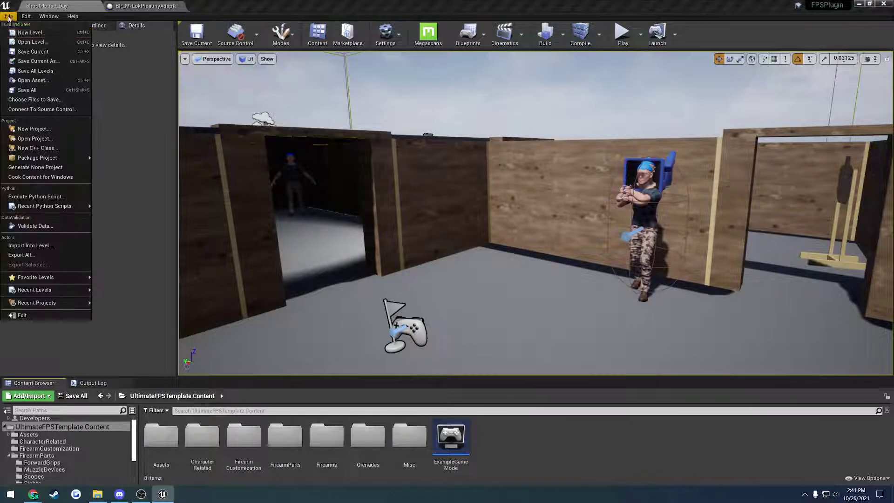
{"action": "left_click", "coordinate": [47, 92]}
{"action": "left_click", "coordinate": [180, 6]}
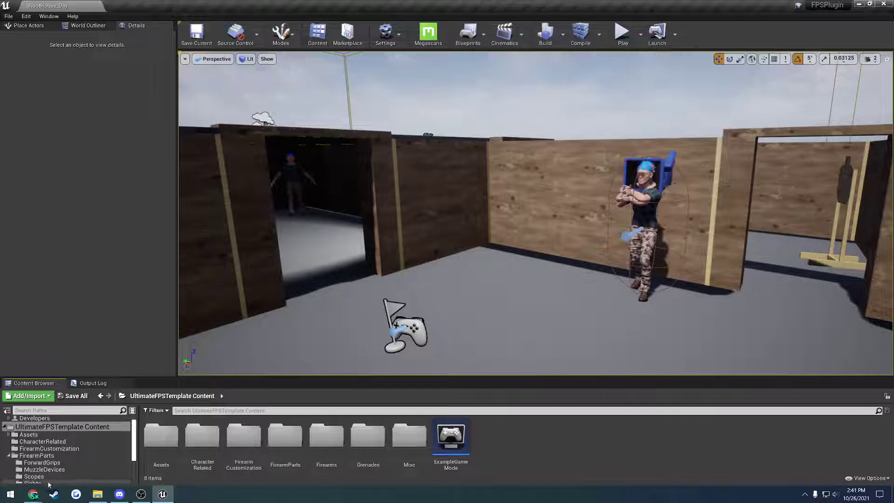
Switch to the Bug Report Status and Improvements document in Google Docs and highlight the 10/26/2021 SUBMISSION V2.2 heading
{"action": "left_click", "coordinate": [125, 454]}
{"action": "scroll", "coordinate": [466, 266], "scroll_direction": "up", "scroll_amount": 1}
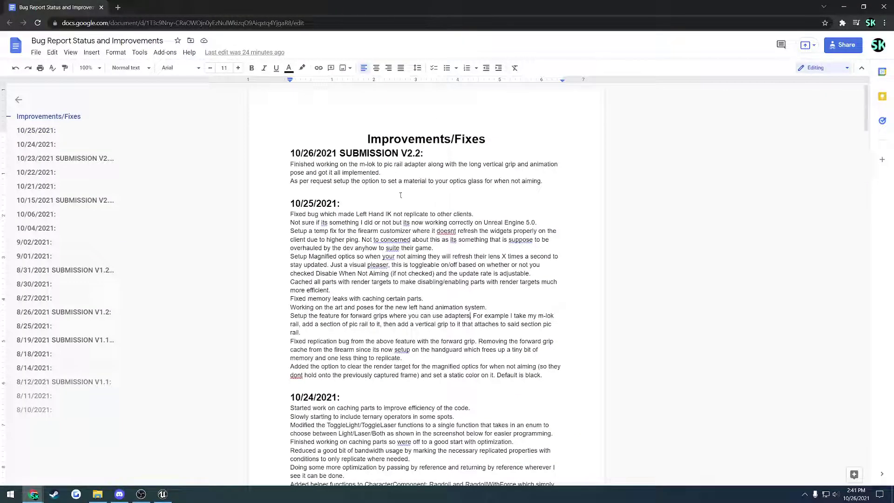
{"action": "triple_click", "coordinate": [428, 153]}
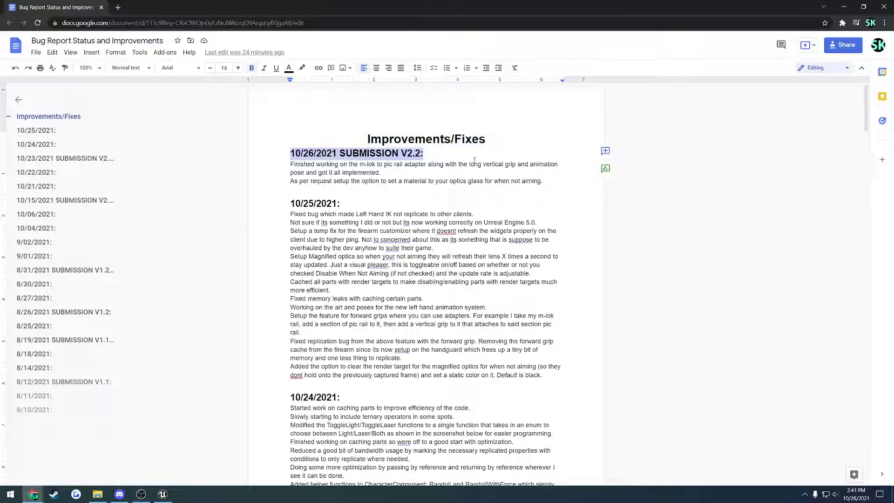
{"action": "left_click", "coordinate": [436, 153]}
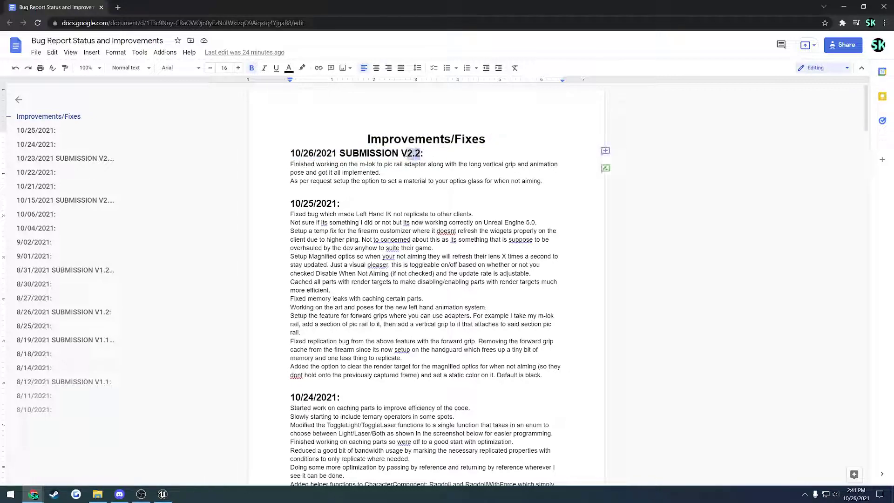
{"action": "left_click", "coordinate": [440, 499]}
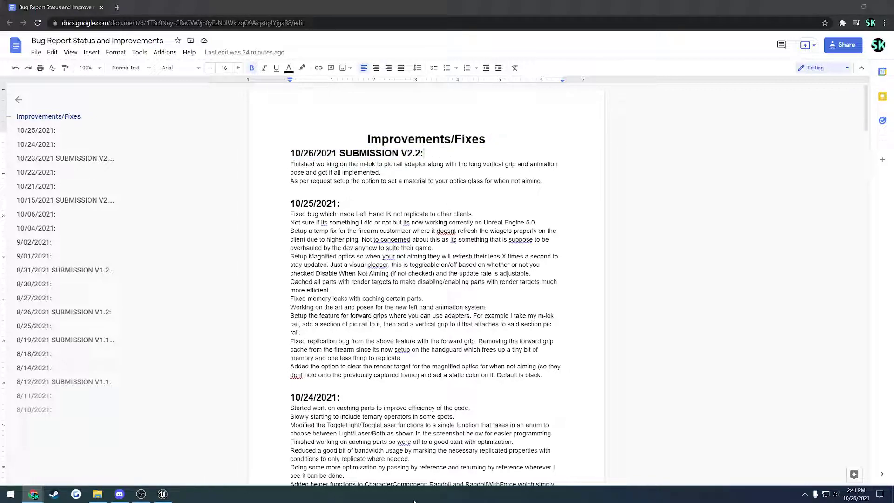